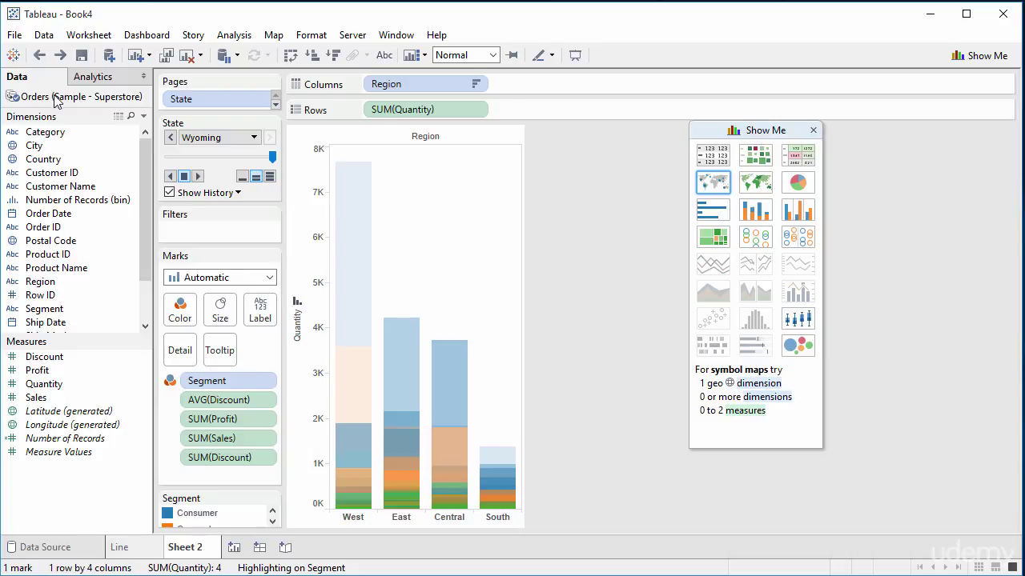
# Step: Rename Sheet 2 to "By Segment by area" and create a new worksheet
pyautogui.rightClick(190, 547)
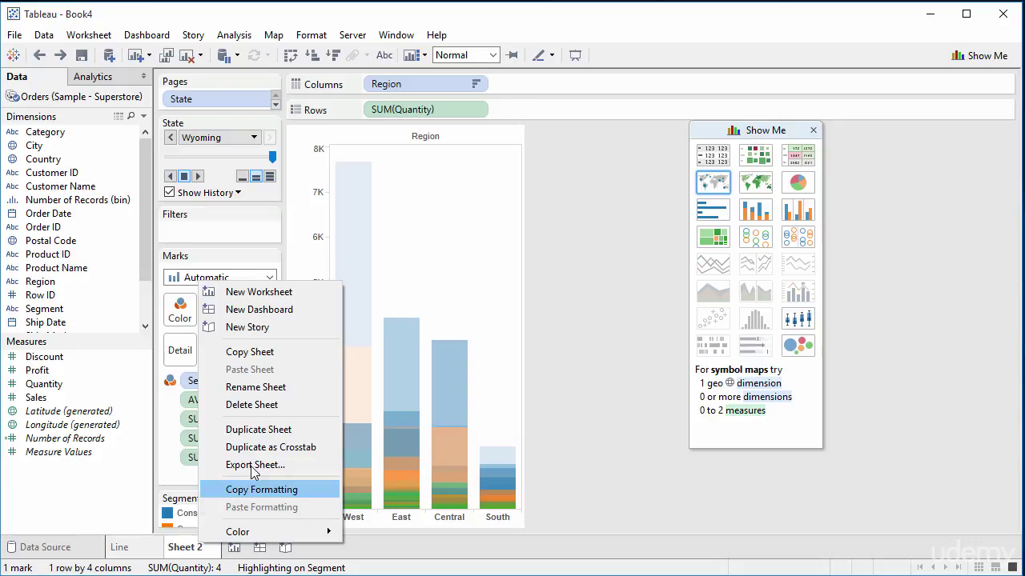
pyautogui.click(248, 387)
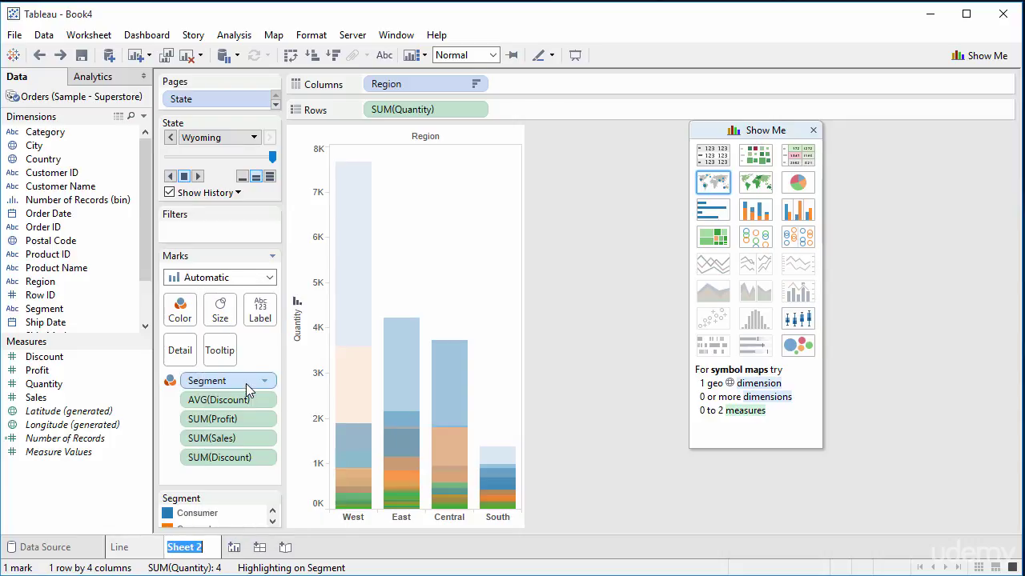
pyautogui.write('By')
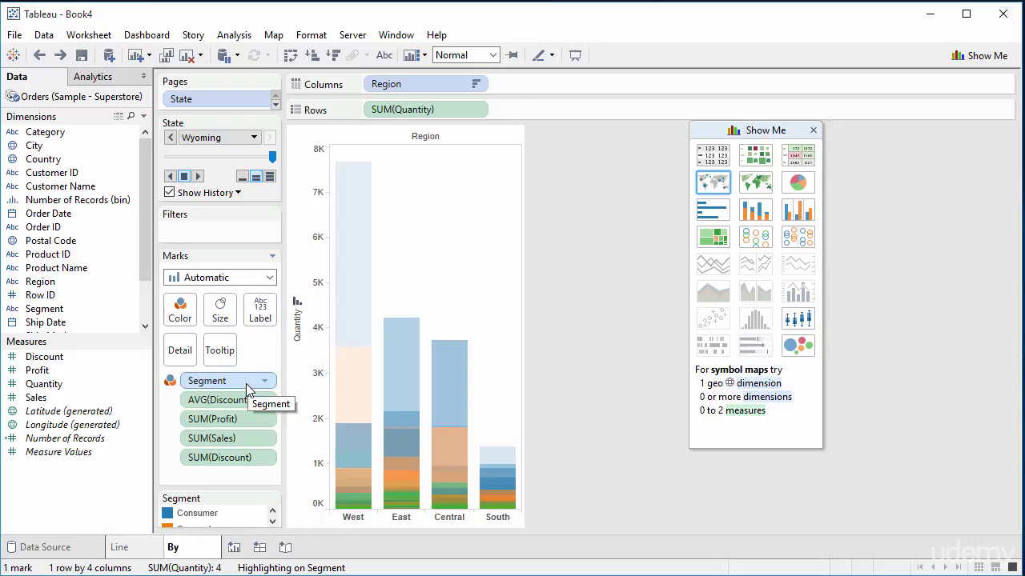
pyautogui.write(' Segment')
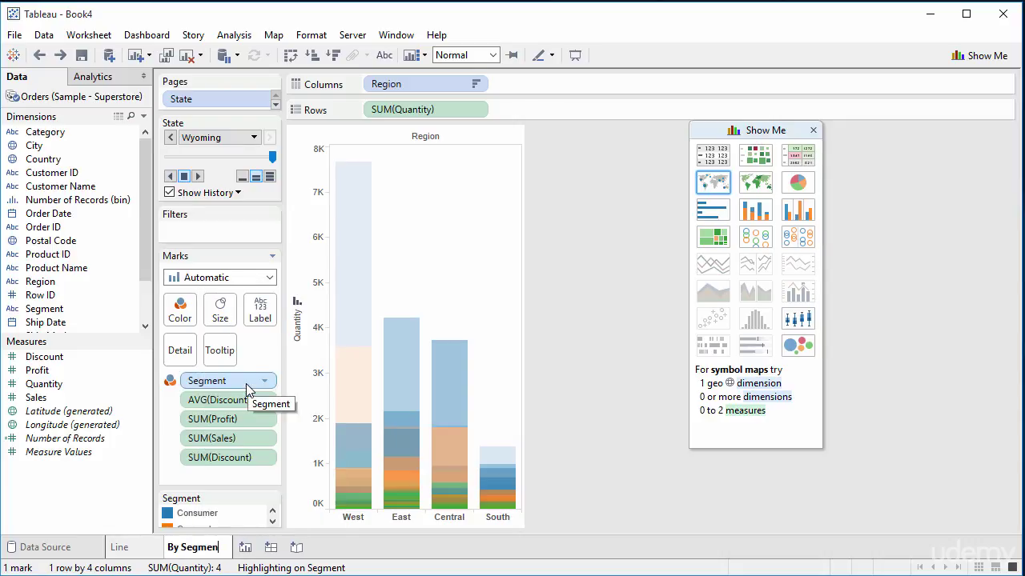
pyautogui.press('BackSpace')
pyautogui.press('BackSpace')
pyautogui.press('BackSpace')
pyautogui.press('BackSpace')
pyautogui.write('ment by area')
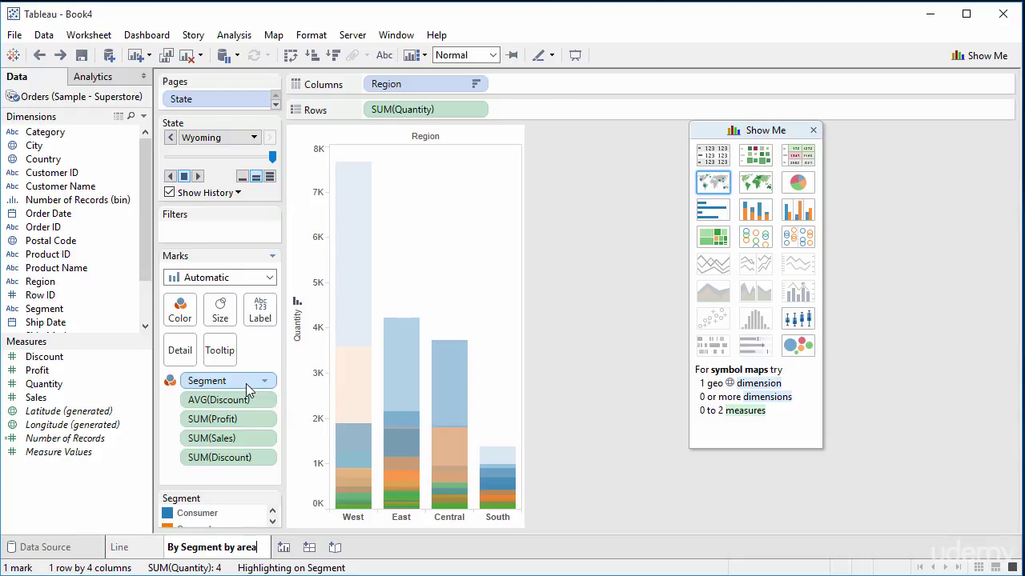
pyautogui.press('Return')
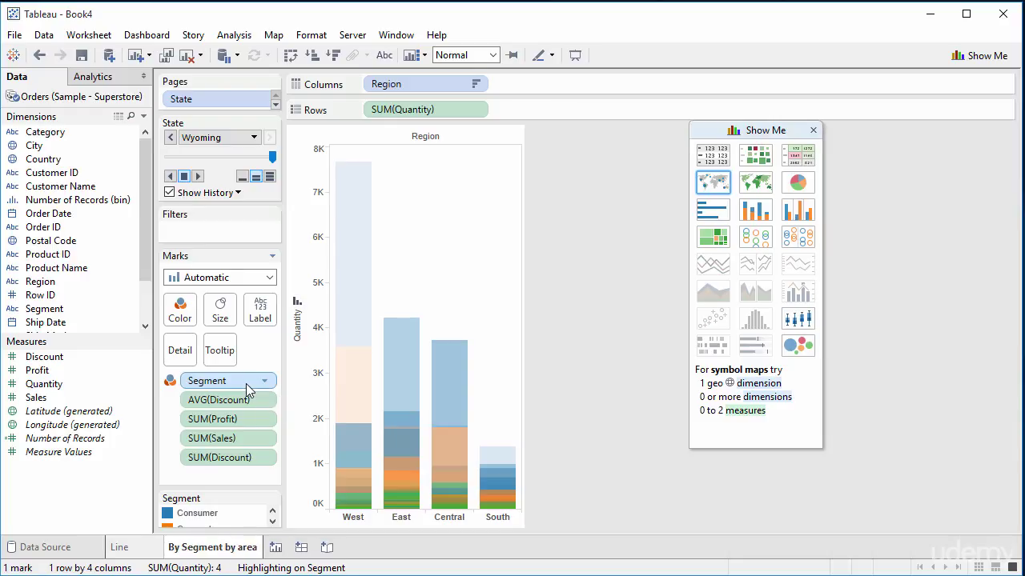
pyautogui.click(276, 547)
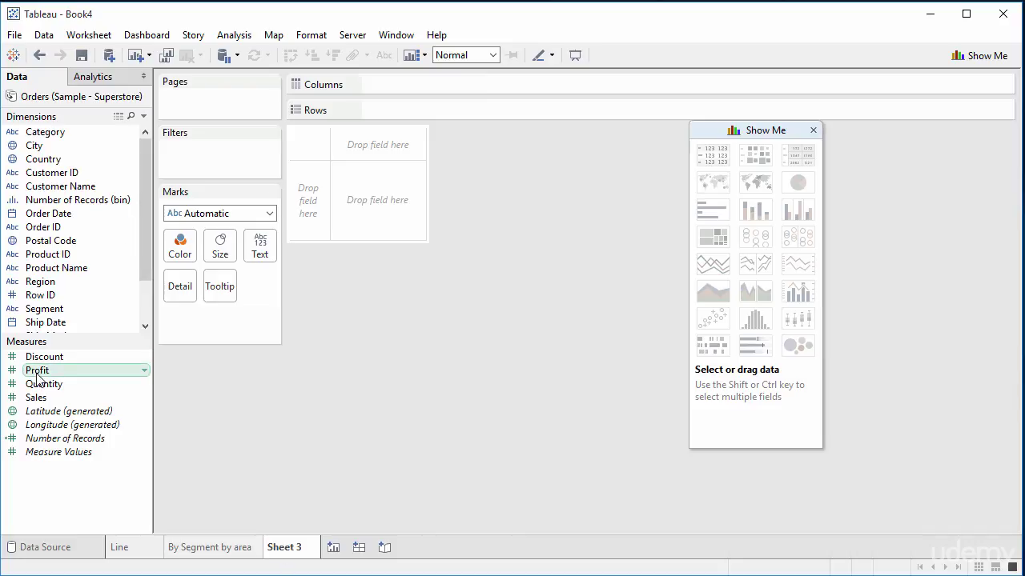
# Step: Place Profit in the body of the empty view and Region on the columns
pyautogui.moveTo(37, 373); pyautogui.dragTo(369, 175)
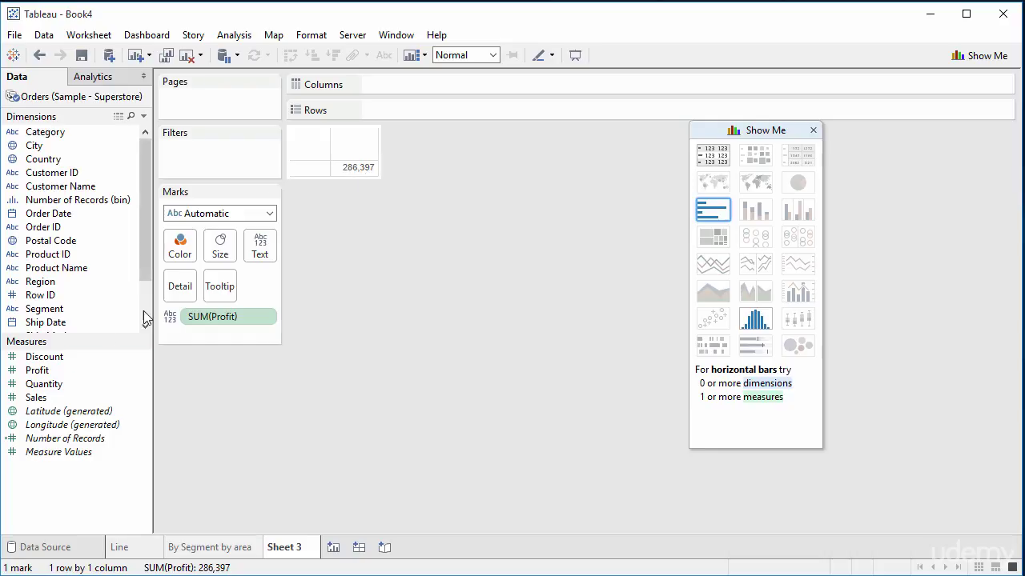
pyautogui.scroll(-2, 144, 318)
pyautogui.moveTo(64, 228); pyautogui.dragTo(402, 88)
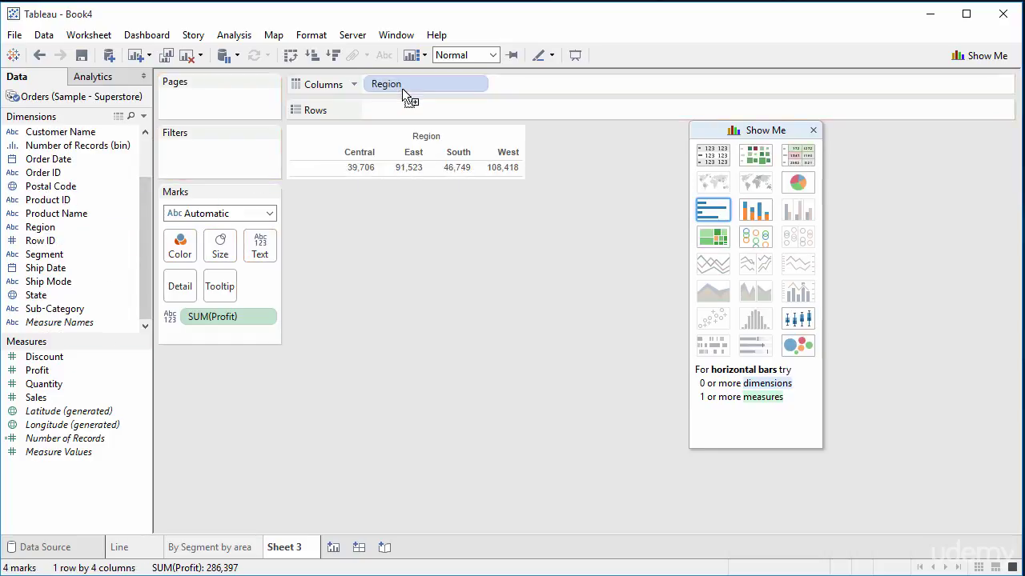
# Step: Change the mark type to Bar and remove Region from the columns
pyautogui.click(269, 214)
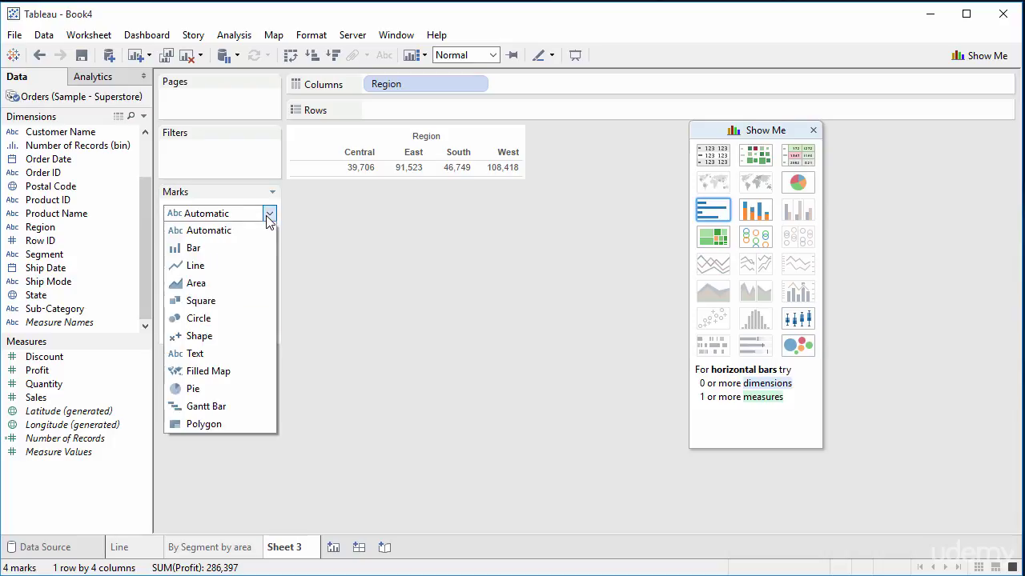
pyautogui.click(192, 248)
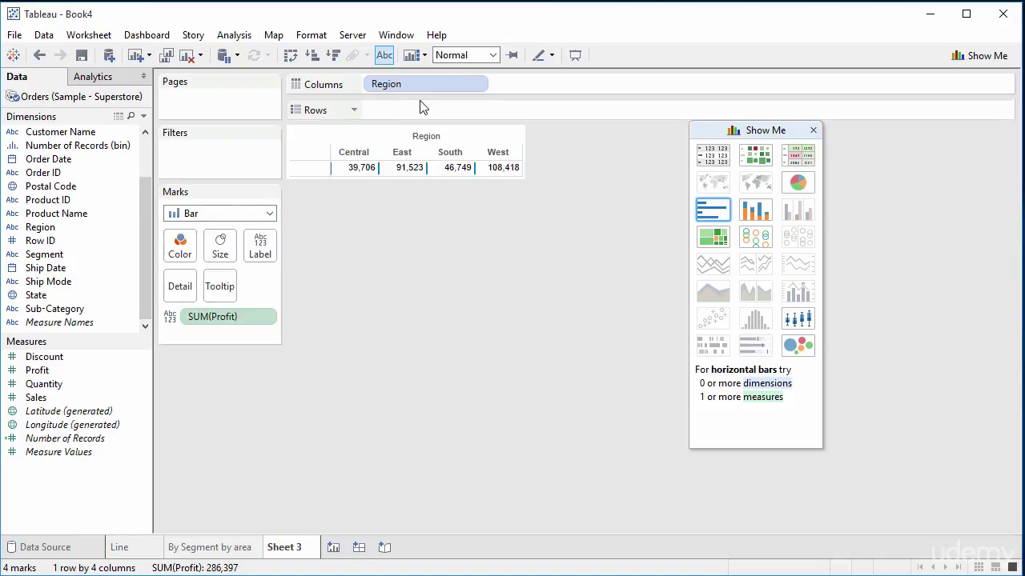
pyautogui.click(475, 84)
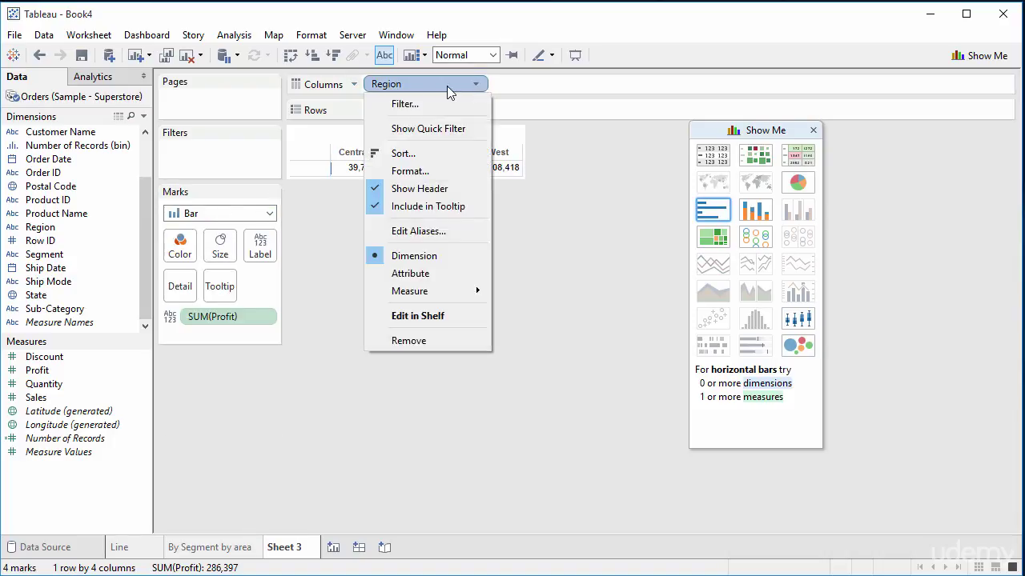
pyautogui.click(447, 85)
pyautogui.moveTo(416, 86); pyautogui.dragTo(64, 254)
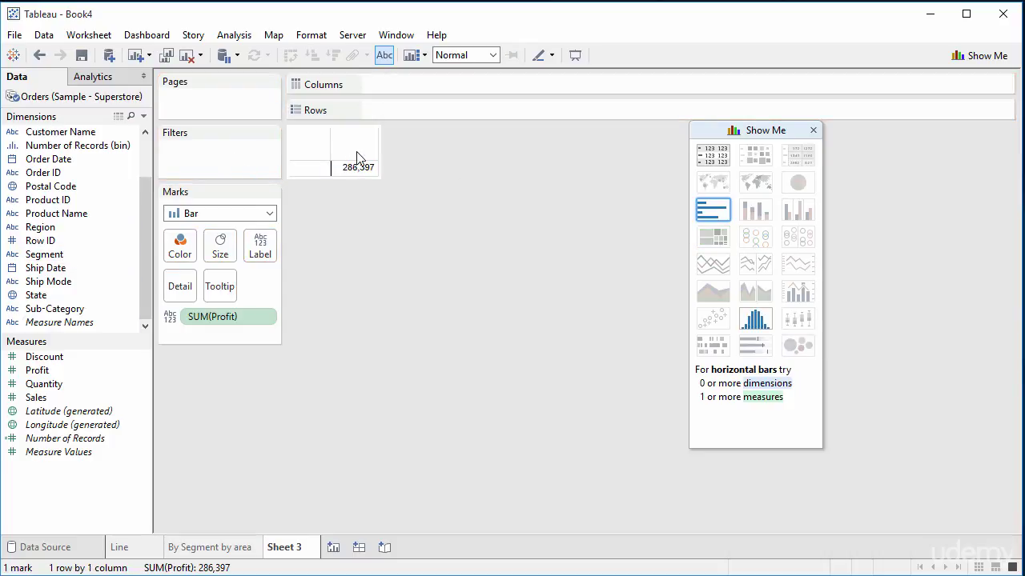
# Step: Try adding the Region dimension to the sheet and inspect the mark for the Central region
pyautogui.moveTo(356, 170)
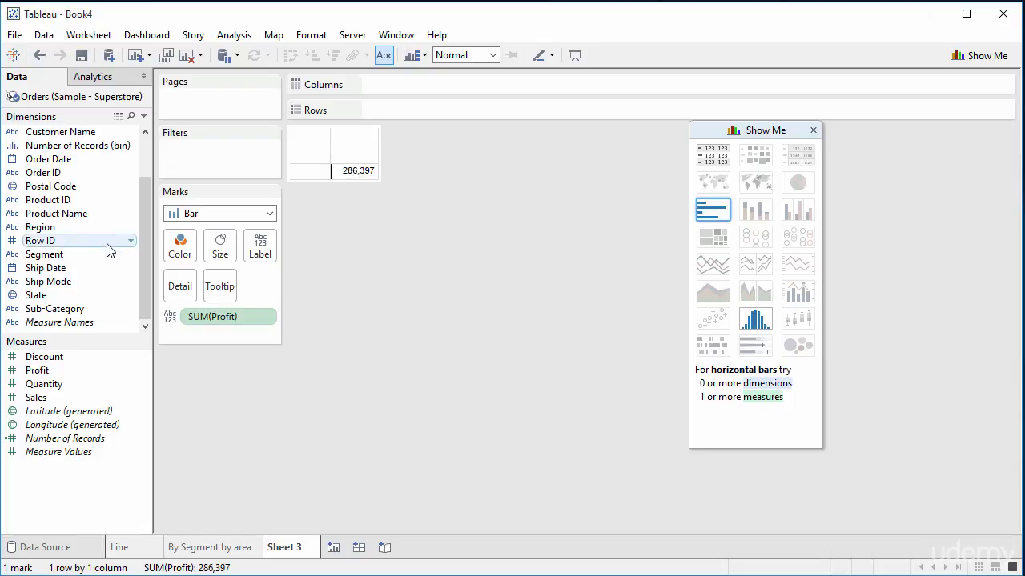
pyautogui.rightClick(131, 227)
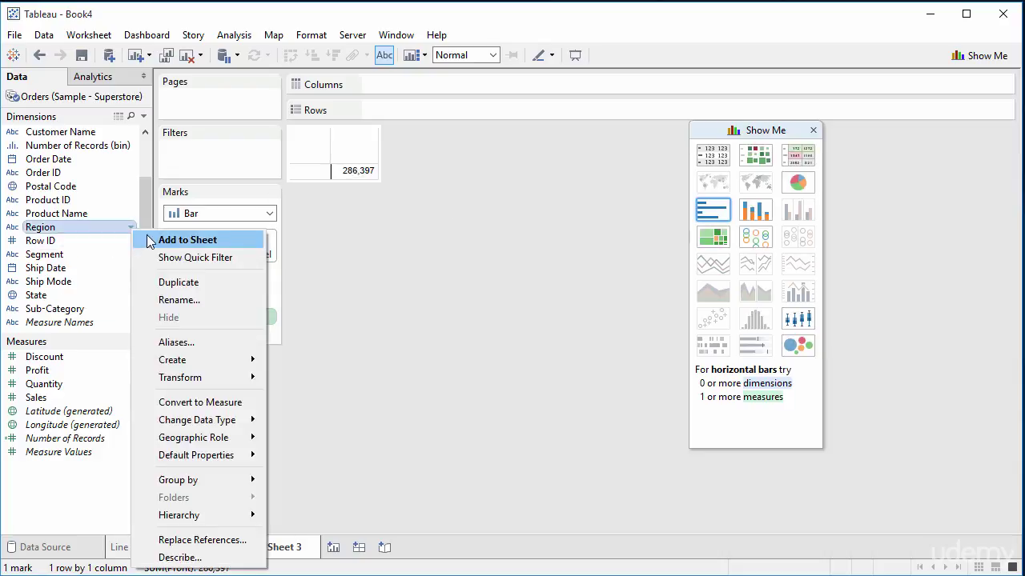
pyautogui.click(149, 237)
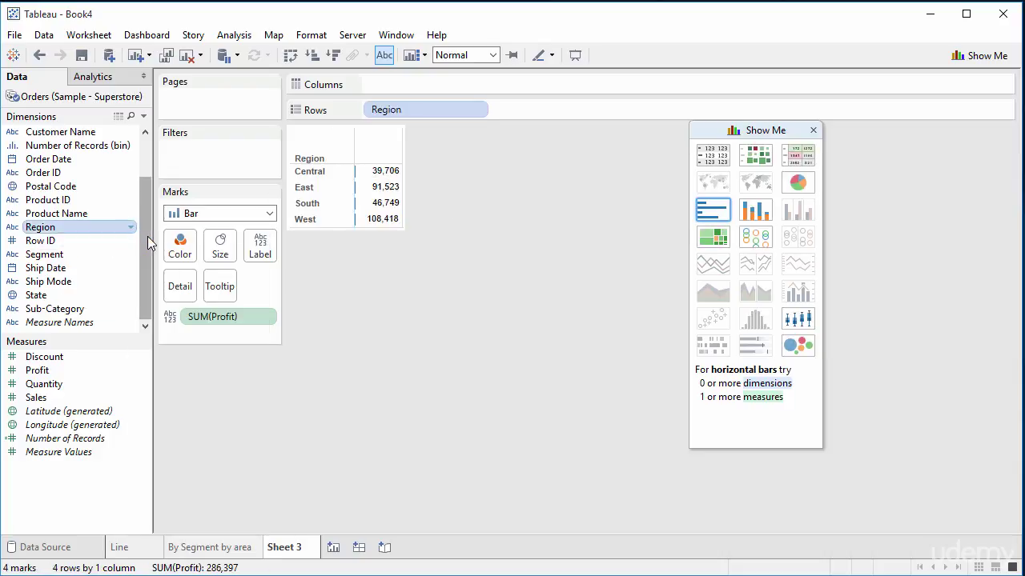
pyautogui.click(381, 170)
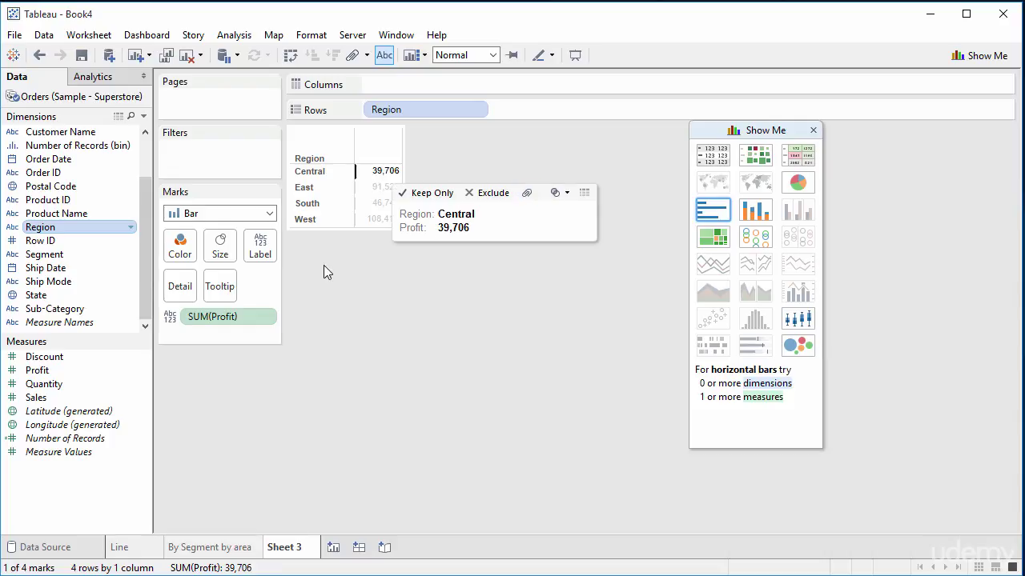
# Step: Clear Profit and Region from the view and reset the mark type to Automatic
pyautogui.moveTo(215, 317); pyautogui.dragTo(80, 308)
pyautogui.moveTo(448, 112); pyautogui.dragTo(274, 205)
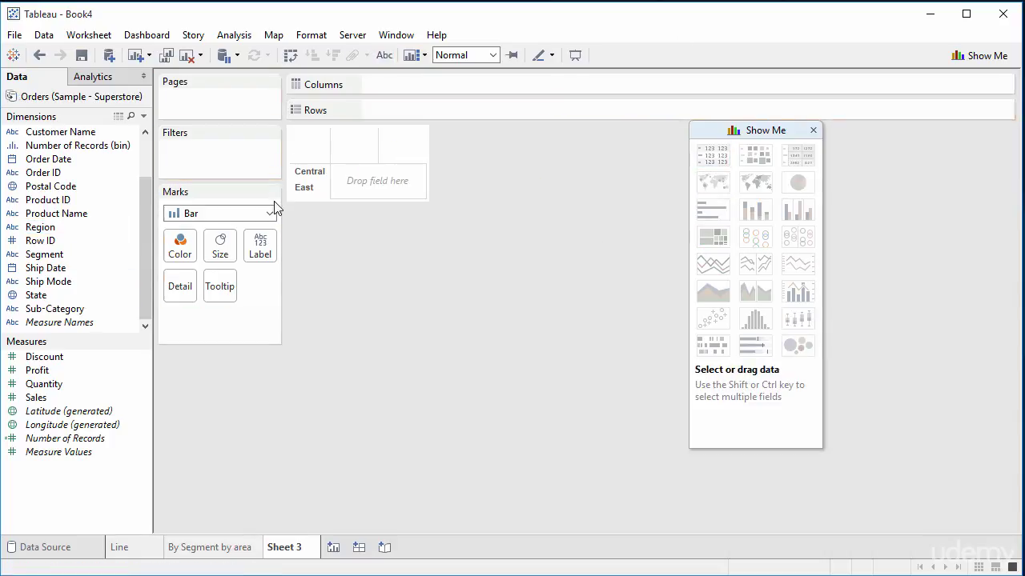
pyautogui.click(270, 213)
pyautogui.click(232, 240)
pyautogui.click(269, 213)
pyautogui.click(224, 230)
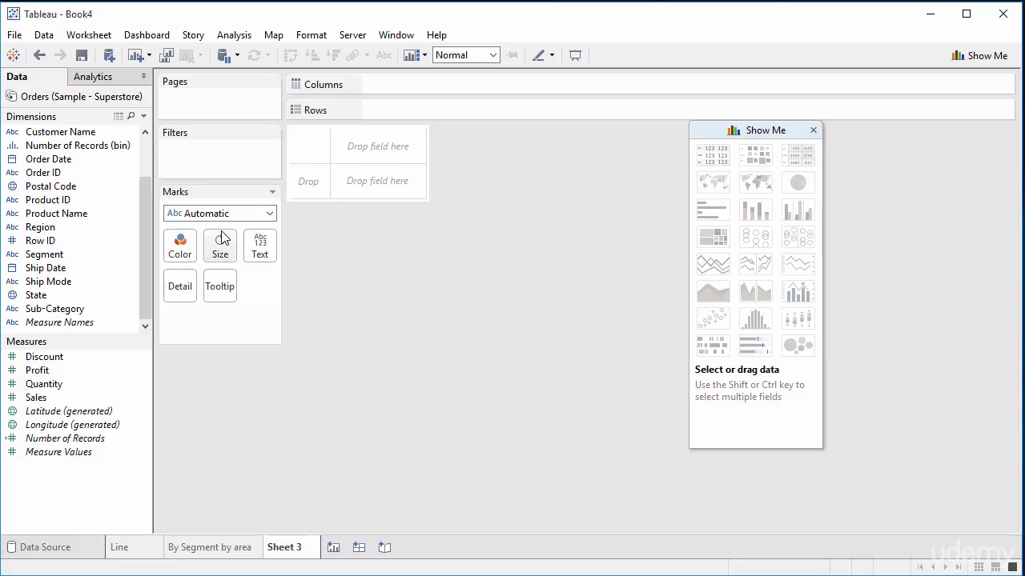
# Step: Add Profit and Region to the sheet as a bar chart and sort the regions by profit in descending order
pyautogui.rightClick(140, 370)
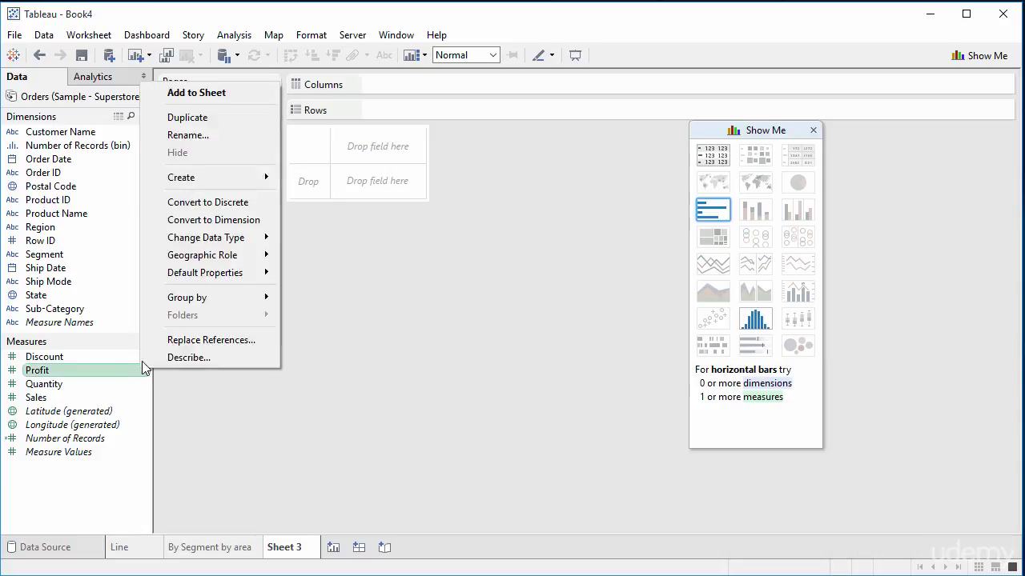
pyautogui.click(226, 95)
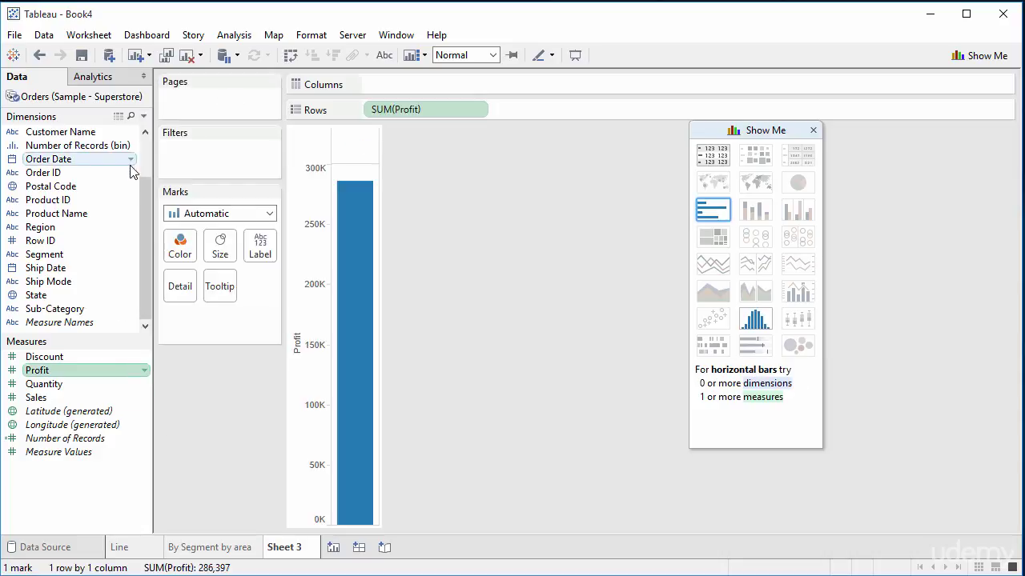
pyautogui.click(130, 229)
pyautogui.click(142, 236)
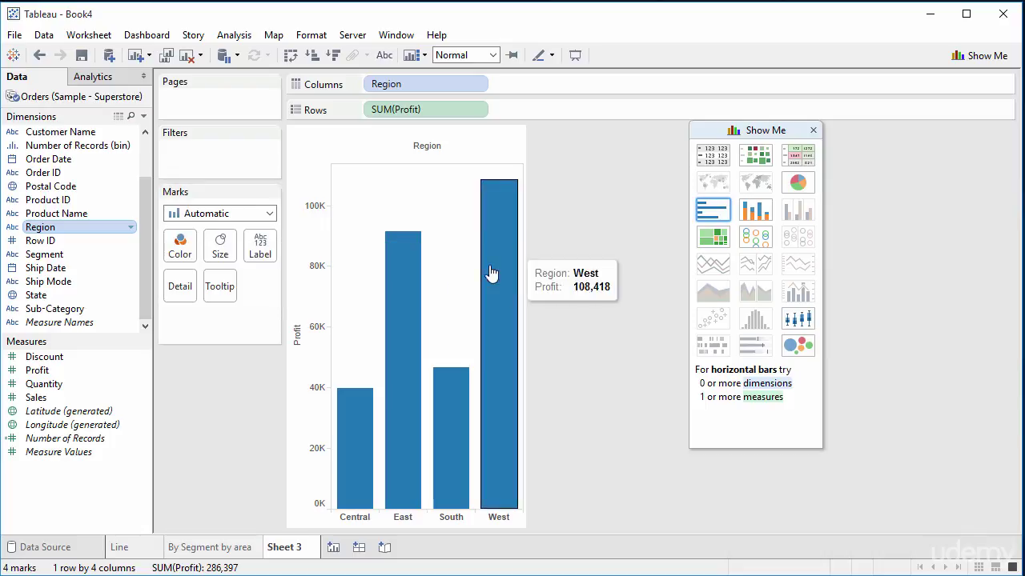
pyautogui.click(506, 360)
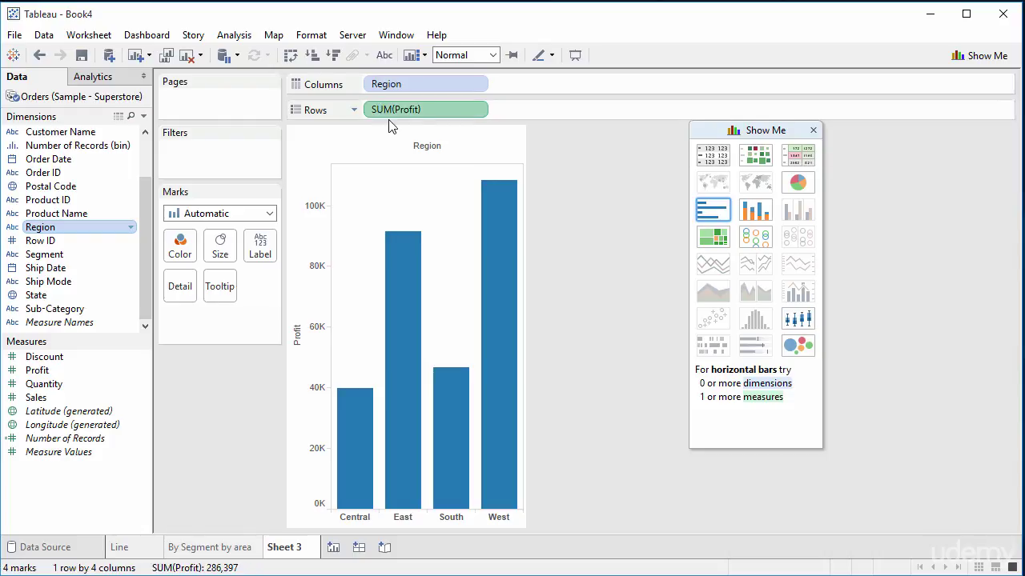
pyautogui.click(332, 56)
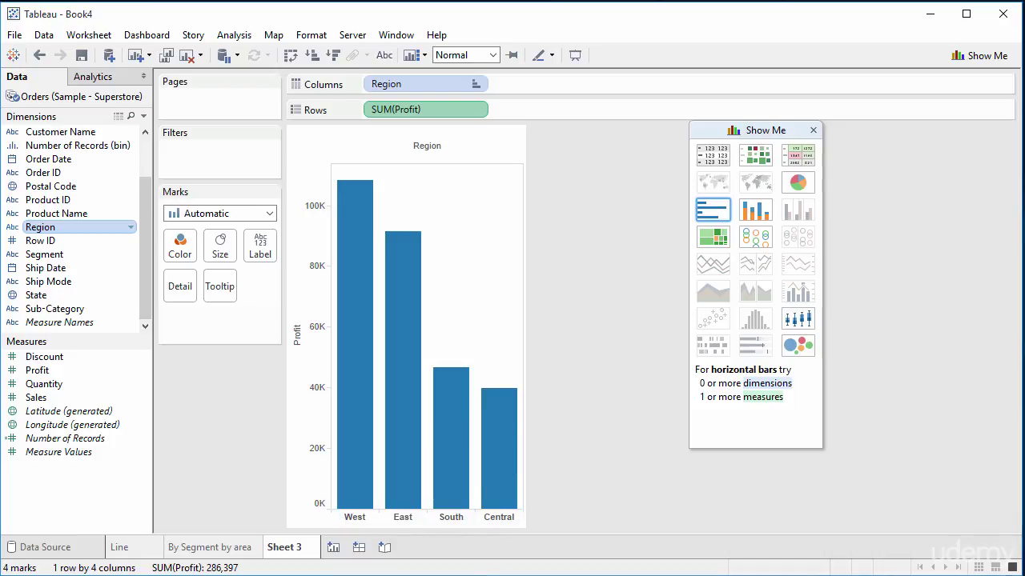
# Step: Switch to the Sample - Superstore workbook in Excel, fit the Person column's width, and examine which person covers each region
pyautogui.hotkey('alt', 'Tab')
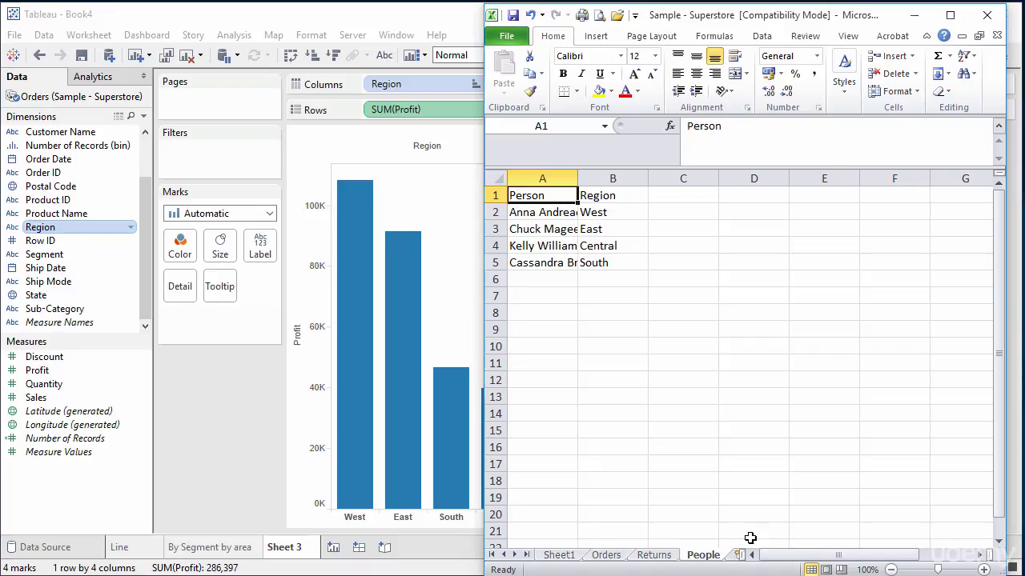
pyautogui.doubleClick(575, 179)
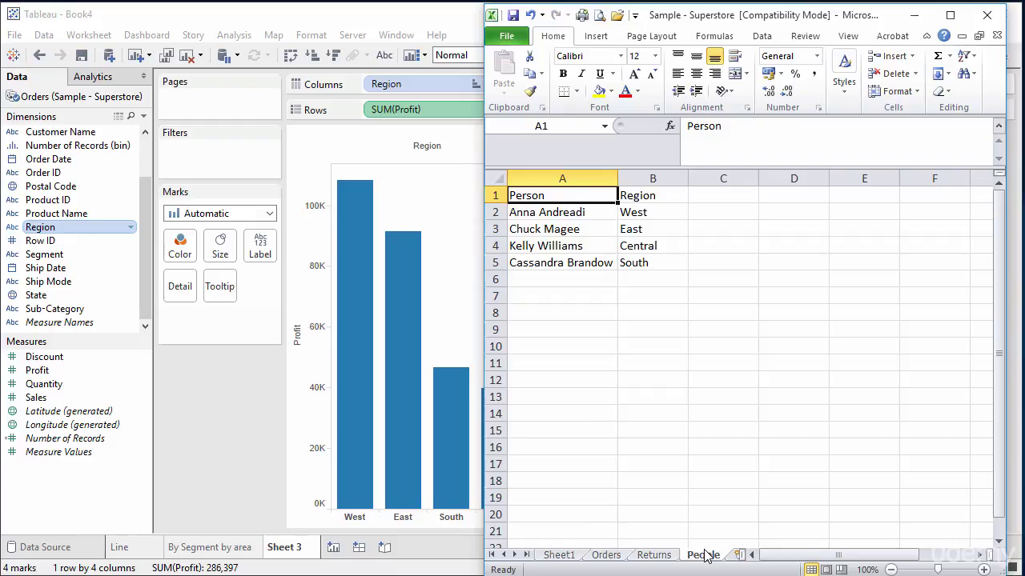
pyautogui.click(566, 213)
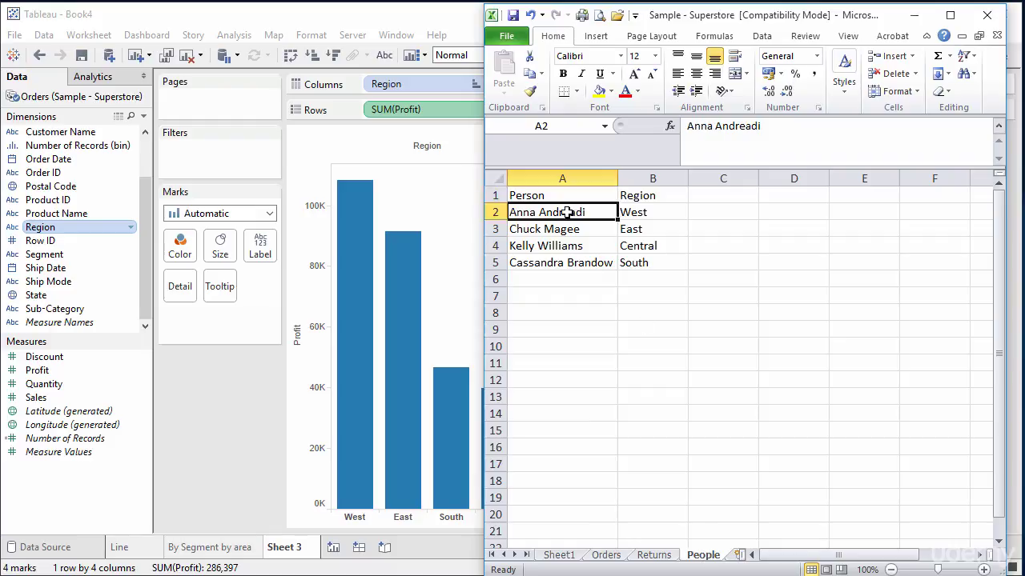
pyautogui.click(642, 212)
pyautogui.click(590, 229)
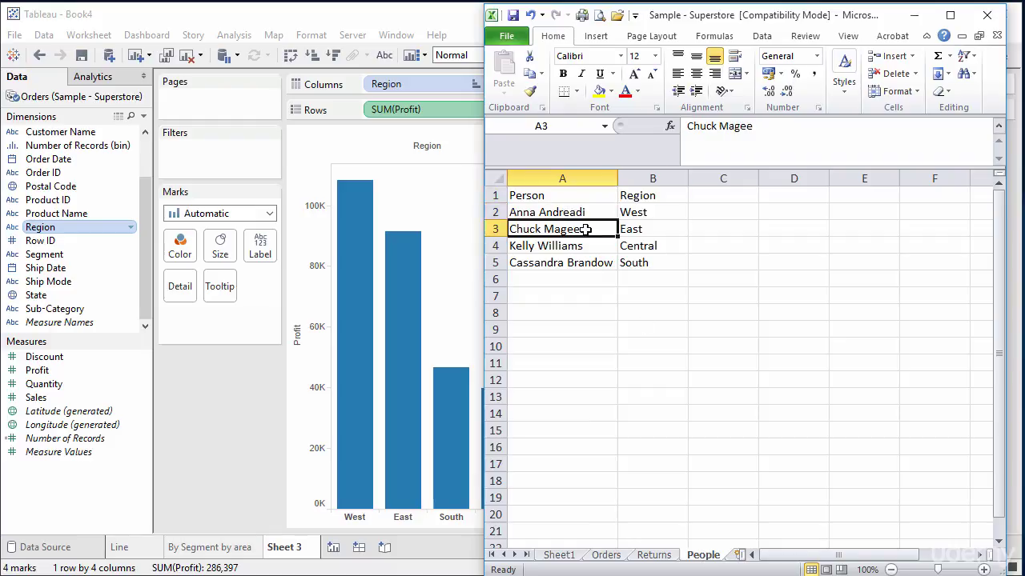
pyautogui.click(644, 229)
pyautogui.click(596, 245)
pyautogui.click(639, 242)
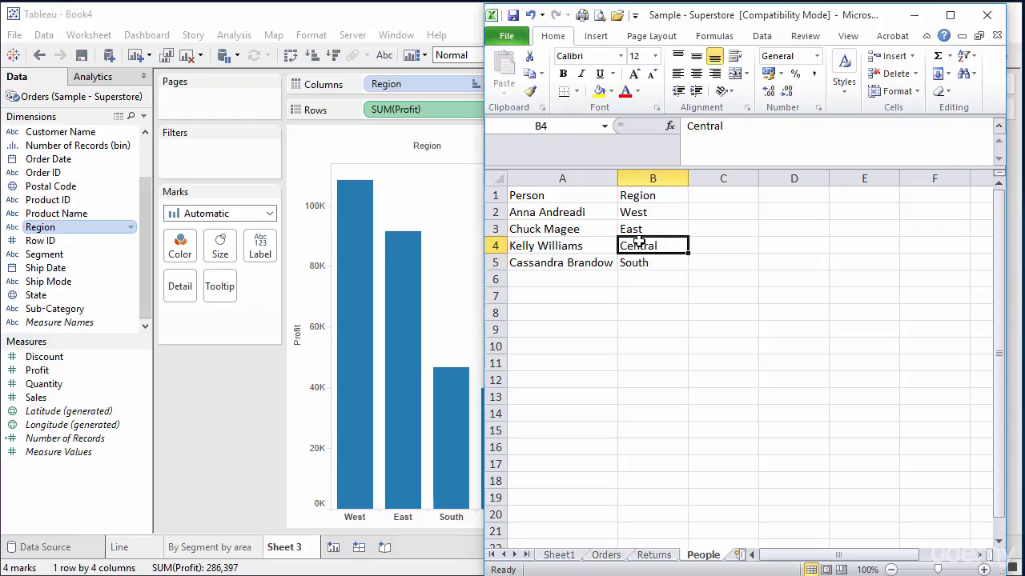
pyautogui.click(581, 267)
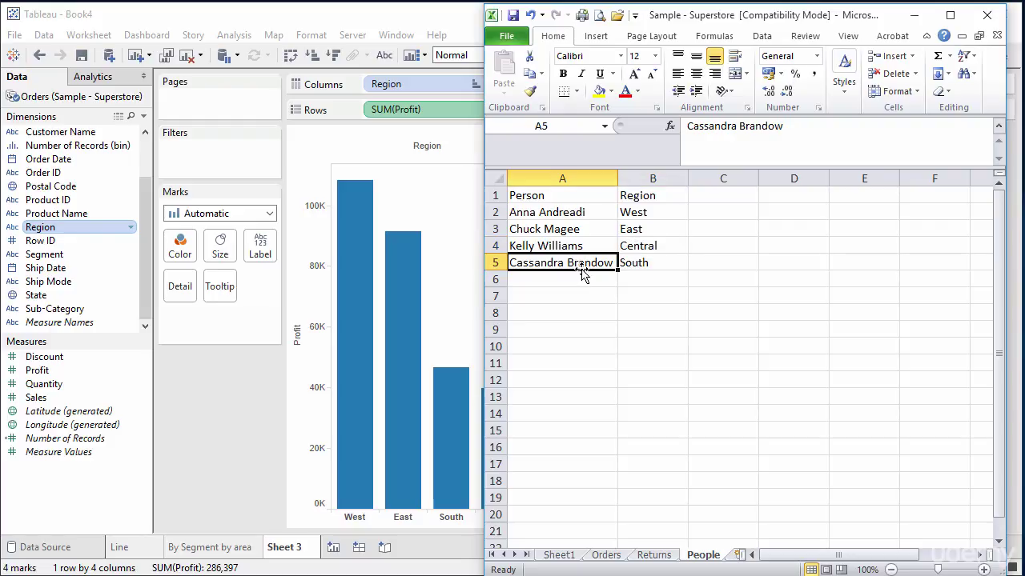
pyautogui.click(635, 262)
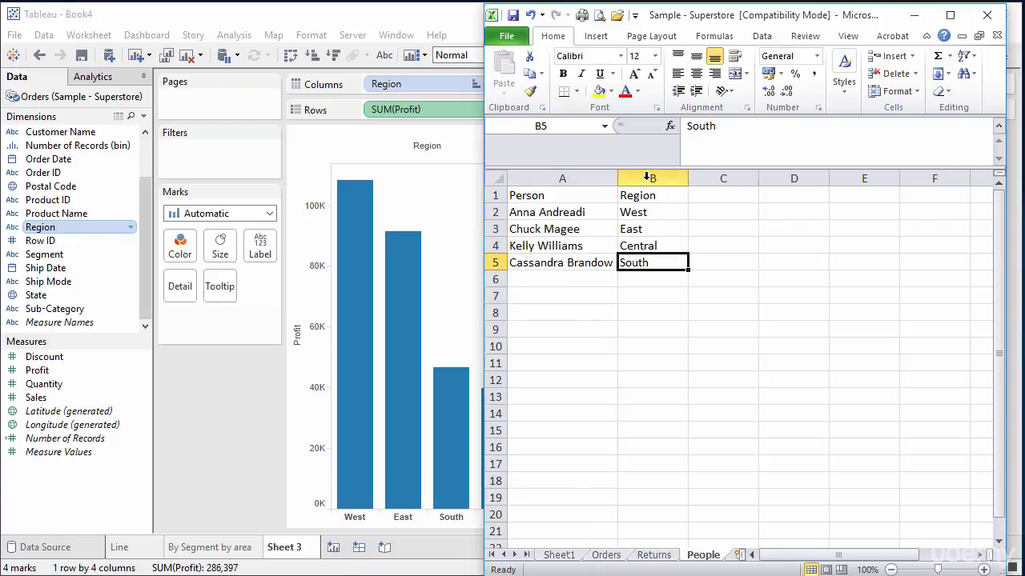
pyautogui.moveTo(577, 210); pyautogui.dragTo(630, 259)
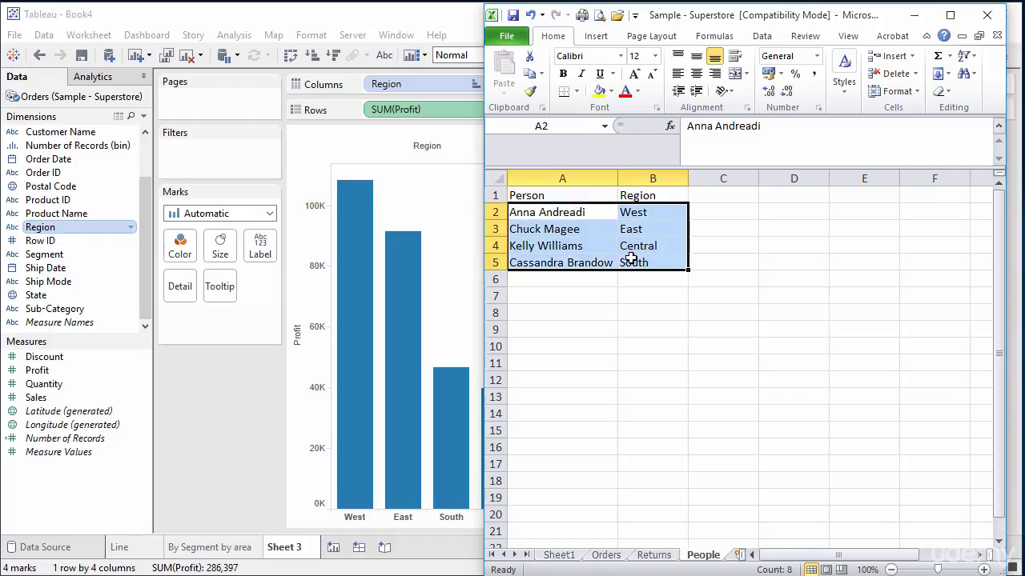
# Step: Switch back to Tableau, add the People sheet of the Sample - Superstore Excel workbook as a new data source, and return to Sheet 3
pyautogui.click(467, 36)
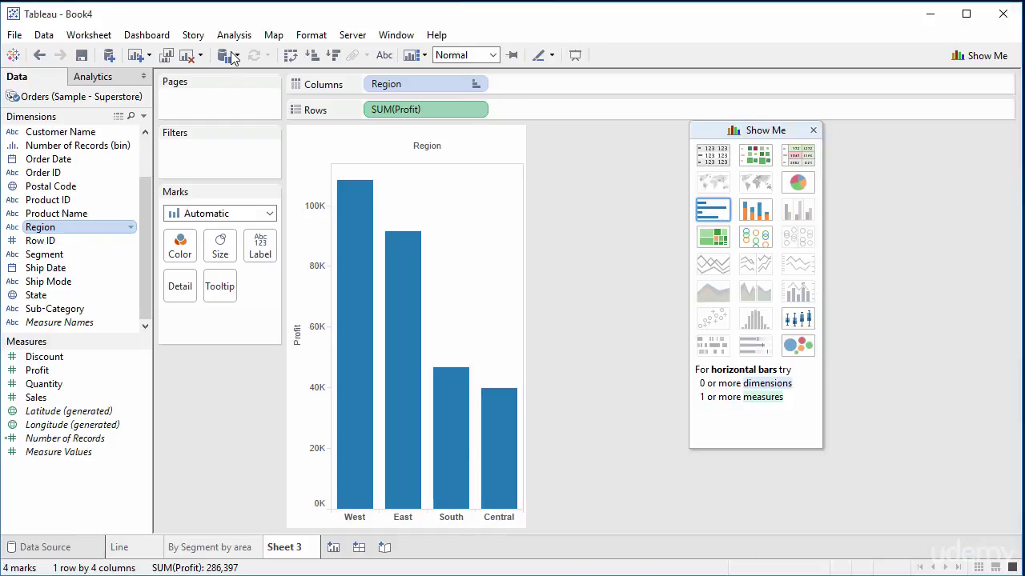
pyautogui.click(44, 35)
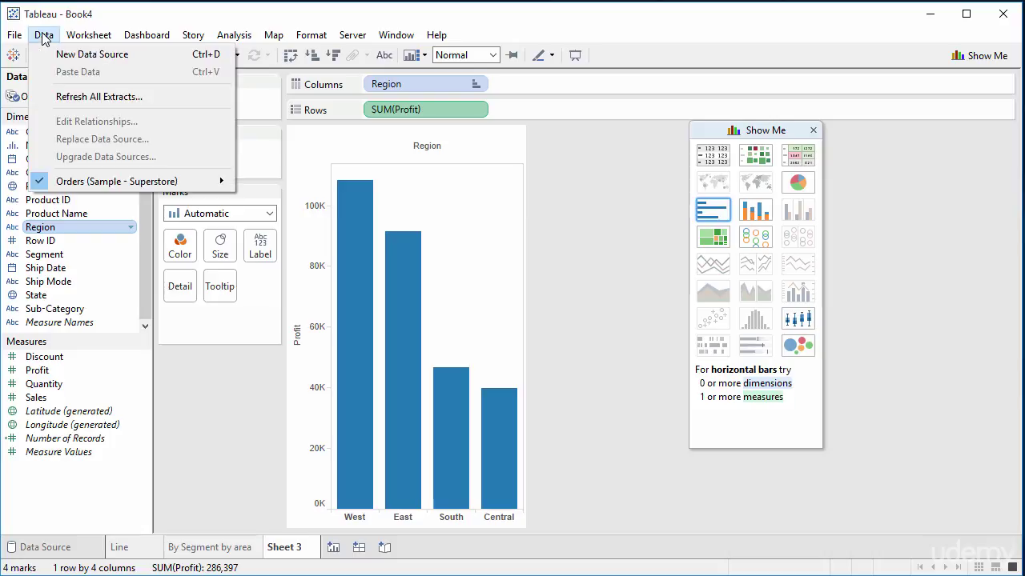
pyautogui.click(62, 53)
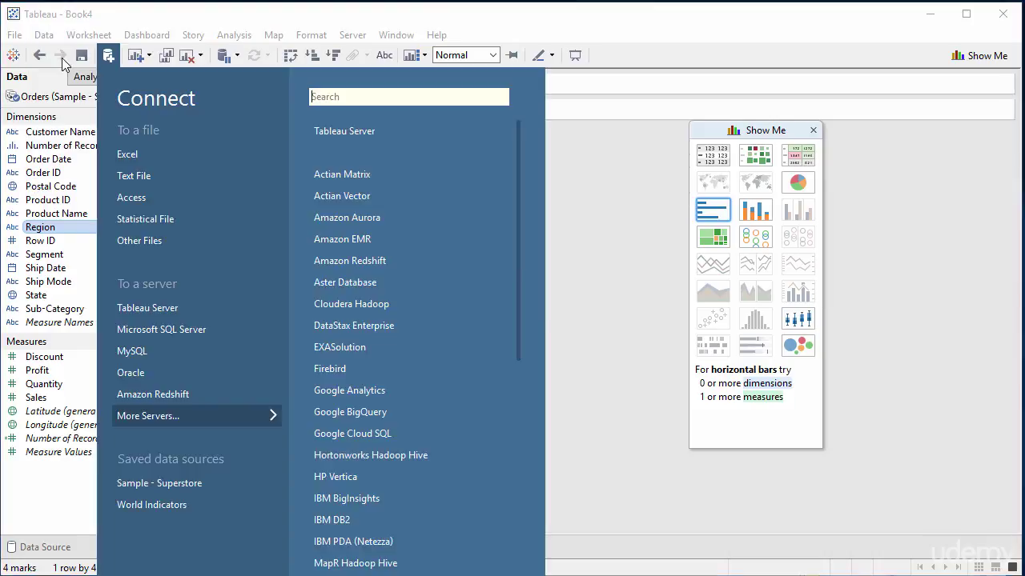
pyautogui.click(142, 149)
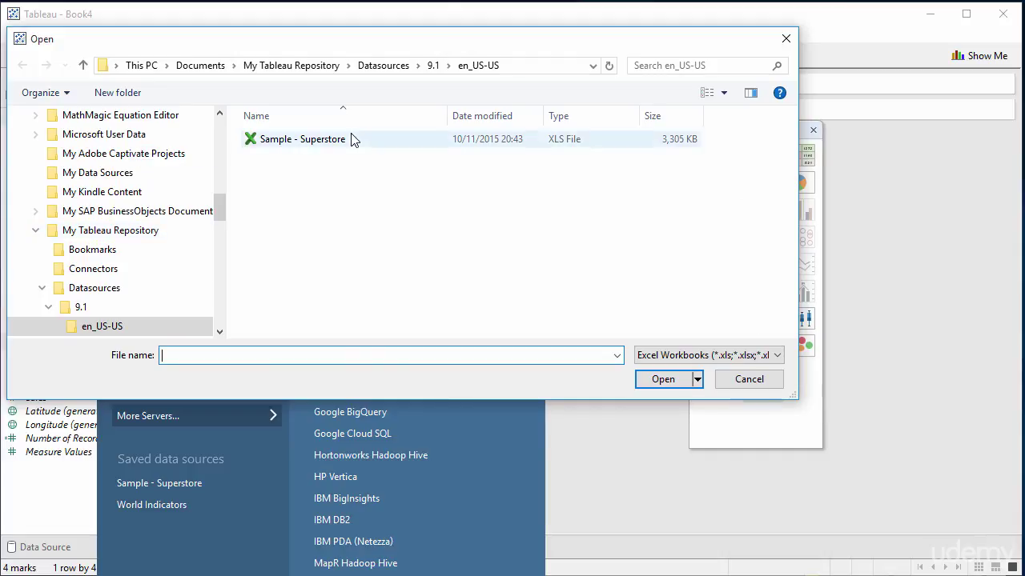
pyautogui.doubleClick(351, 137)
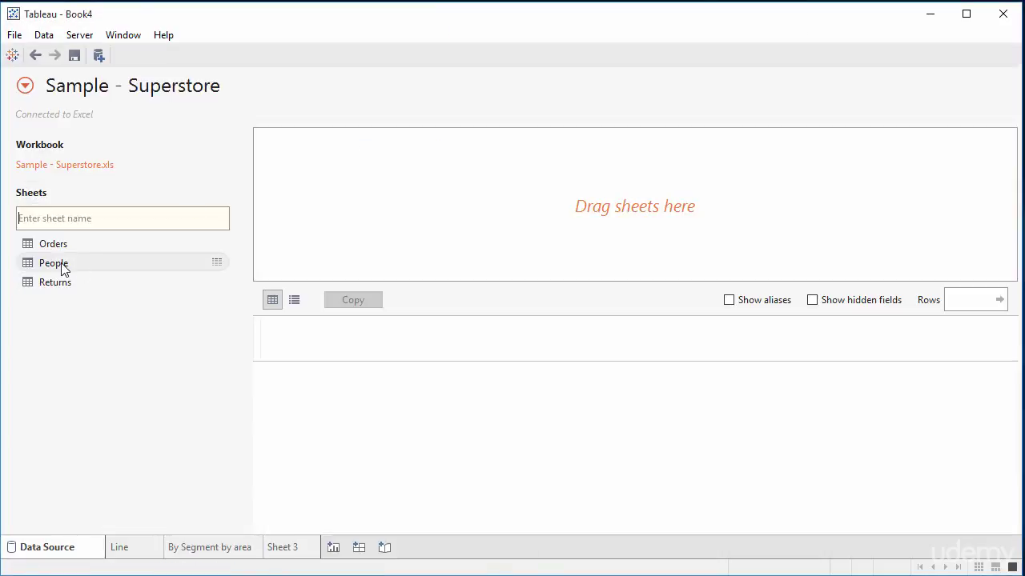
pyautogui.moveTo(66, 268); pyautogui.dragTo(555, 213)
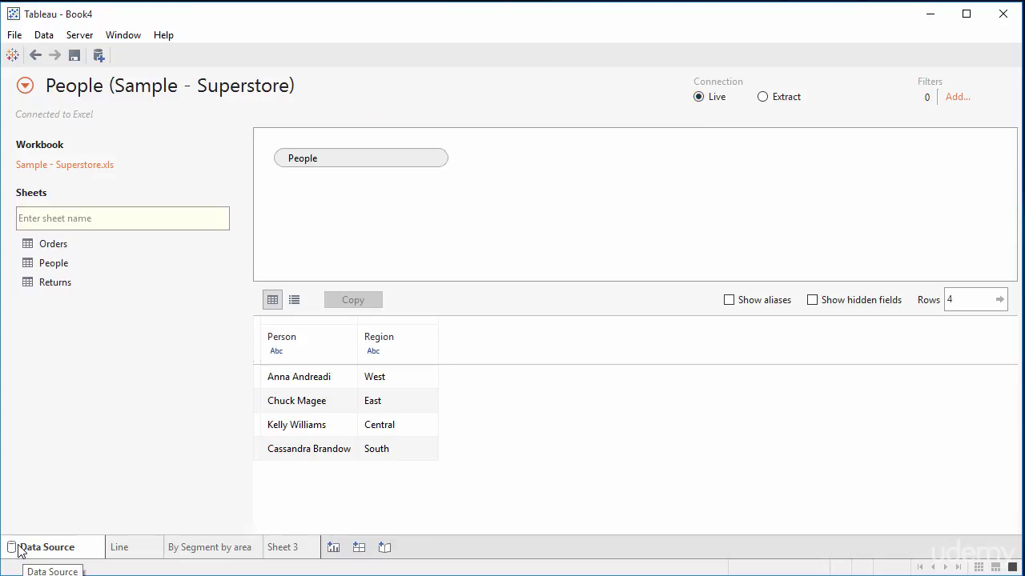
pyautogui.click(284, 546)
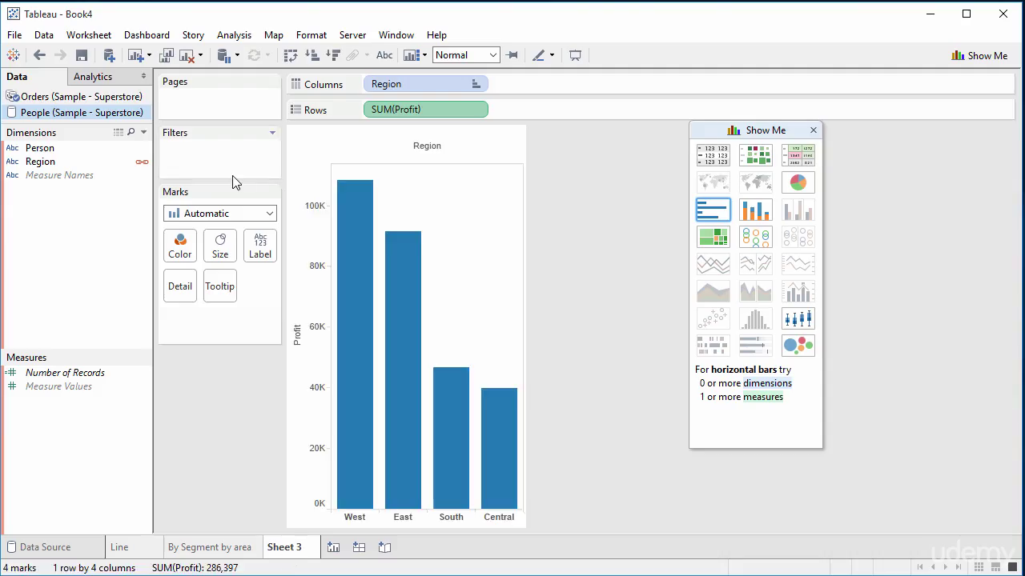
# Step: Compare the fields of the Orders and People data sources and examine the Region linking field in People
pyautogui.click(47, 97)
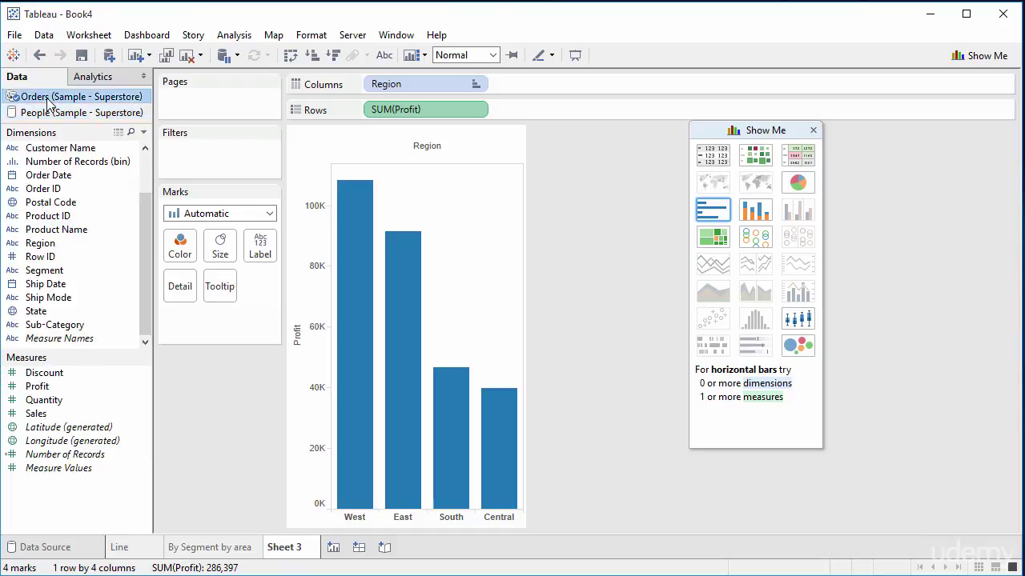
pyautogui.click(48, 114)
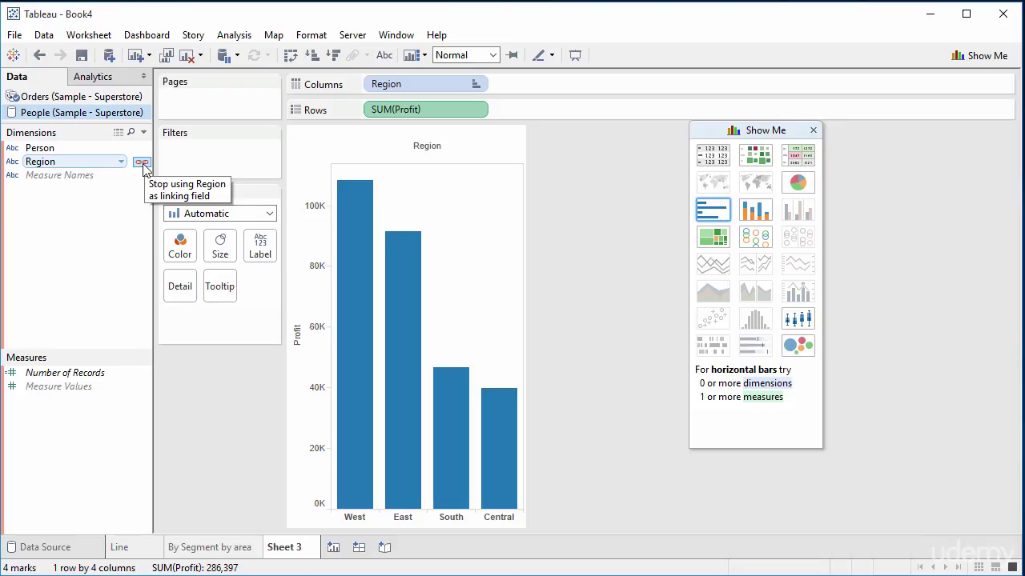
pyautogui.click(131, 98)
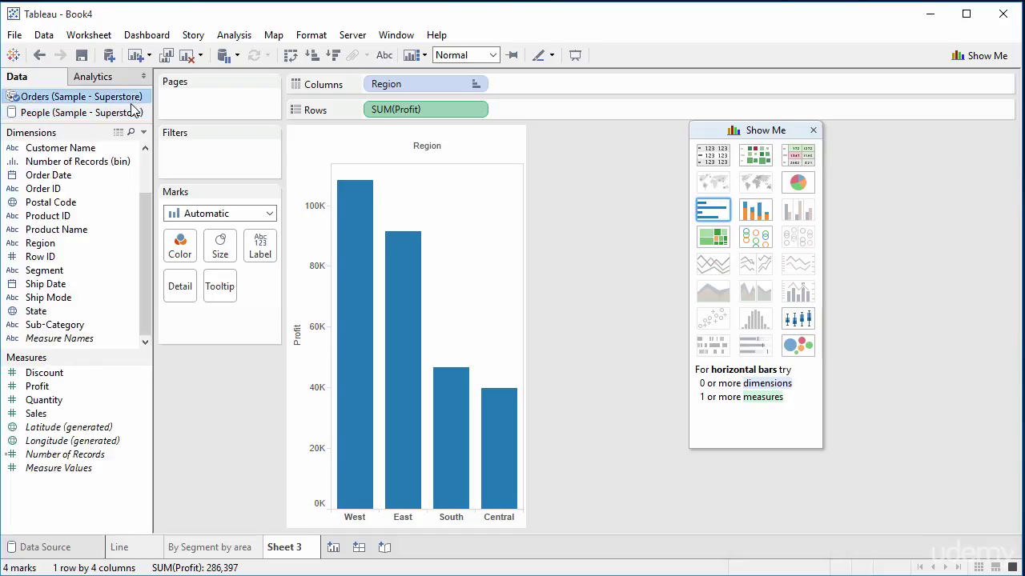
pyautogui.moveTo(148, 204)
pyautogui.mouseDown()
pyautogui.moveTo(144, 164)
pyautogui.moveTo(145, 208)
pyautogui.mouseUp()
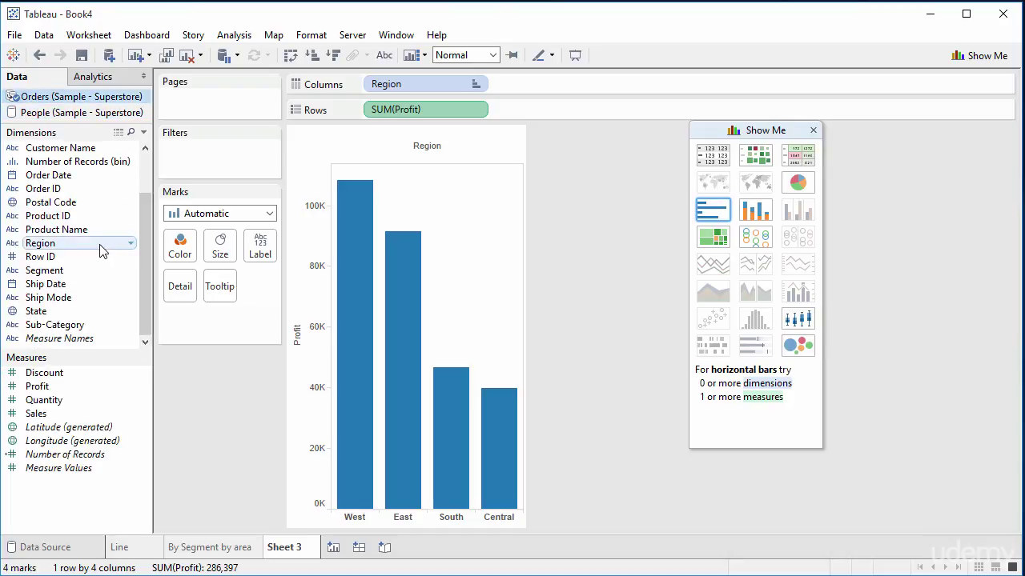
pyautogui.click(128, 112)
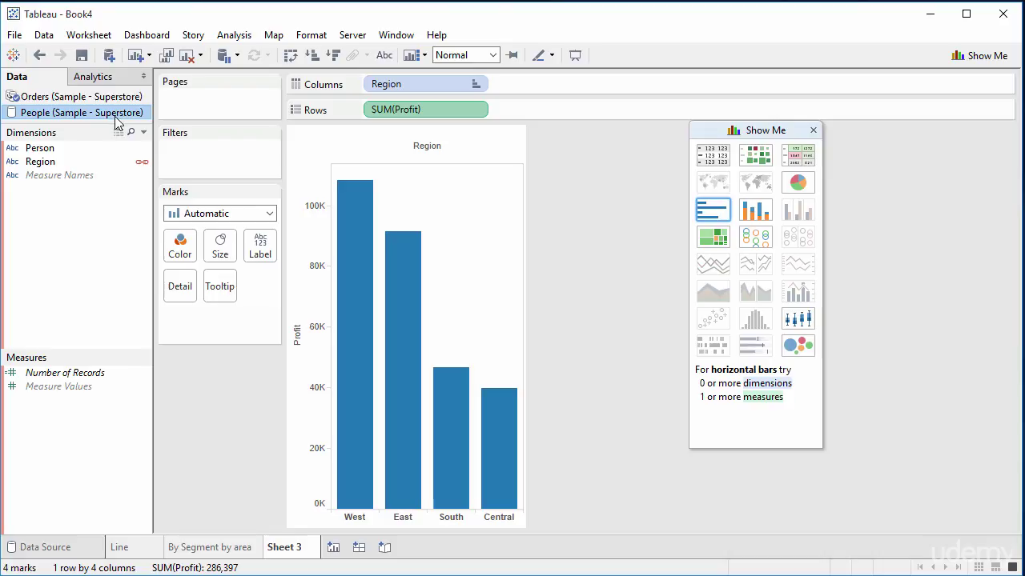
pyautogui.click(122, 163)
pyautogui.click(123, 163)
pyautogui.click(124, 164)
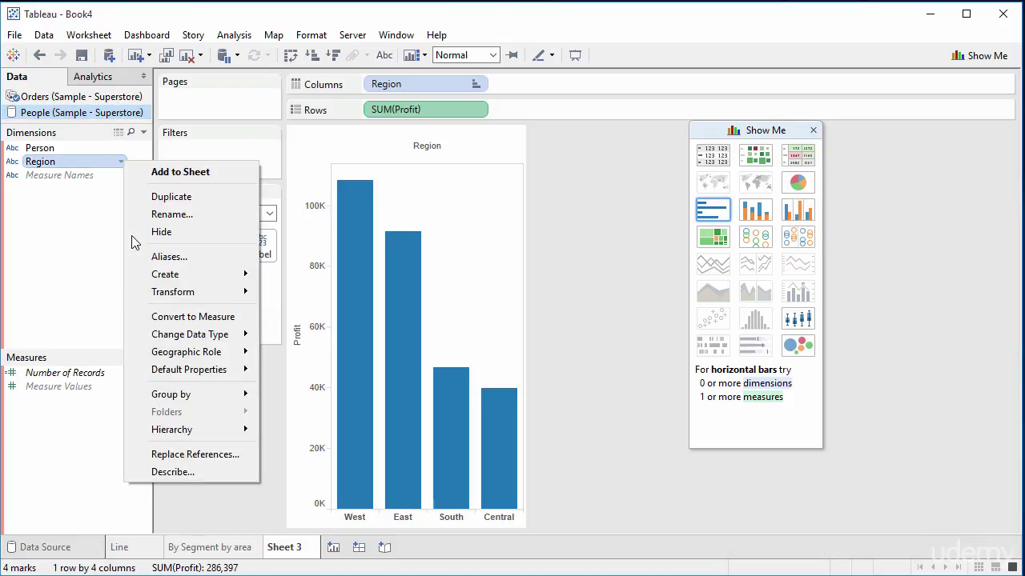
pyautogui.press('Escape')
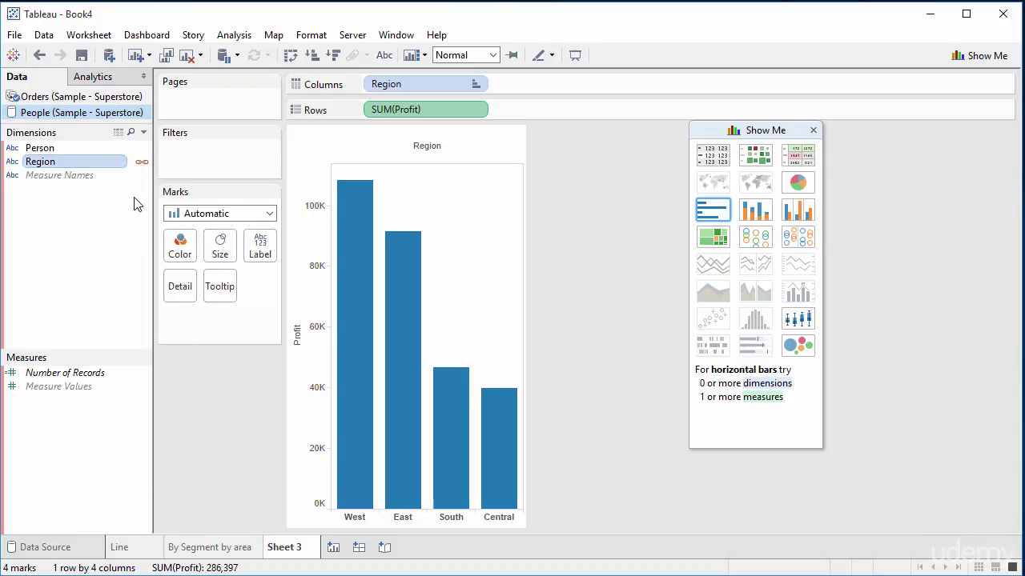
# Step: Examine the relationship between Orders and People, comparing the Automatic and Custom options and viewing the Region field mapping
pyautogui.click(41, 35)
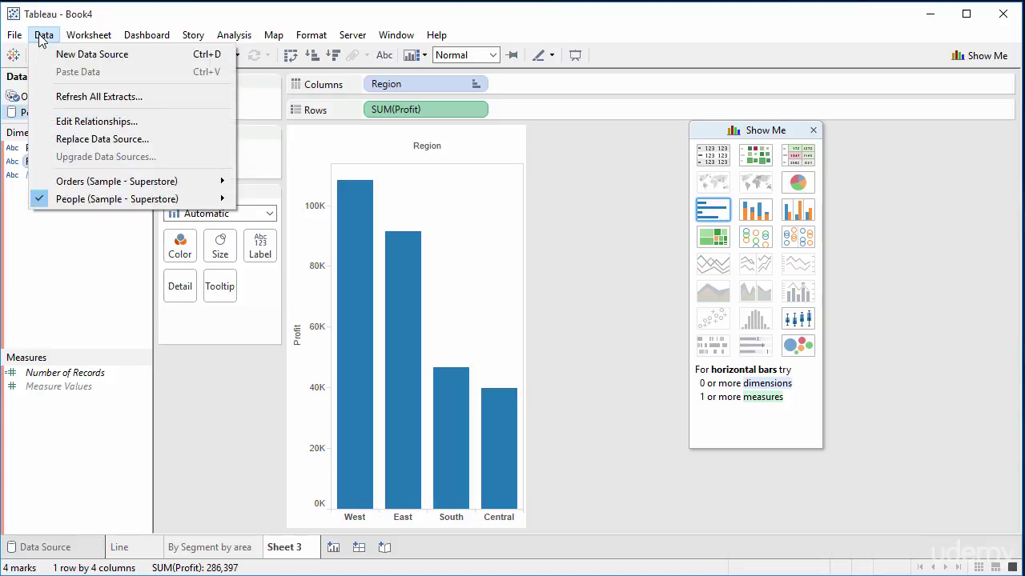
pyautogui.click(96, 122)
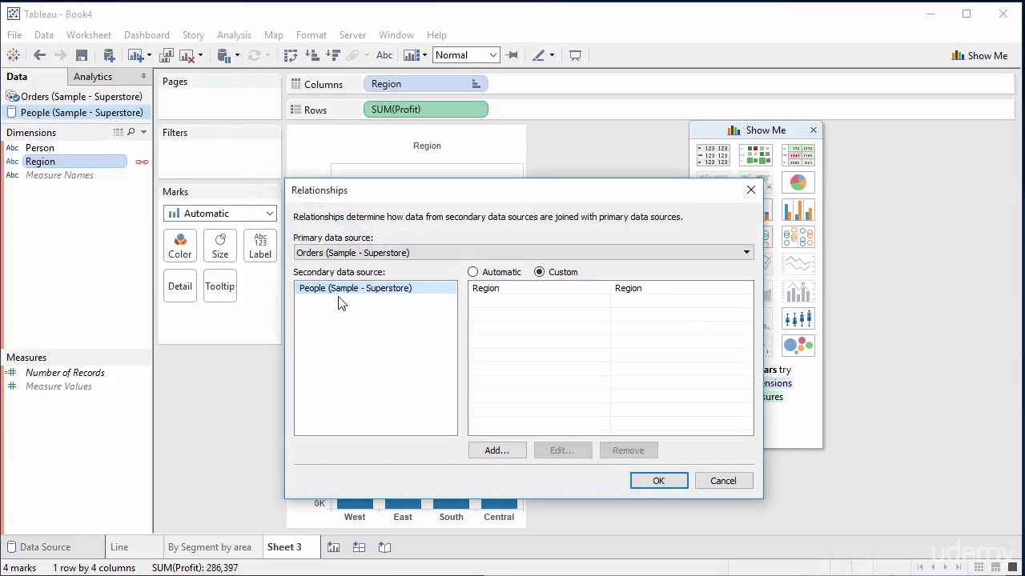
pyautogui.click(318, 294)
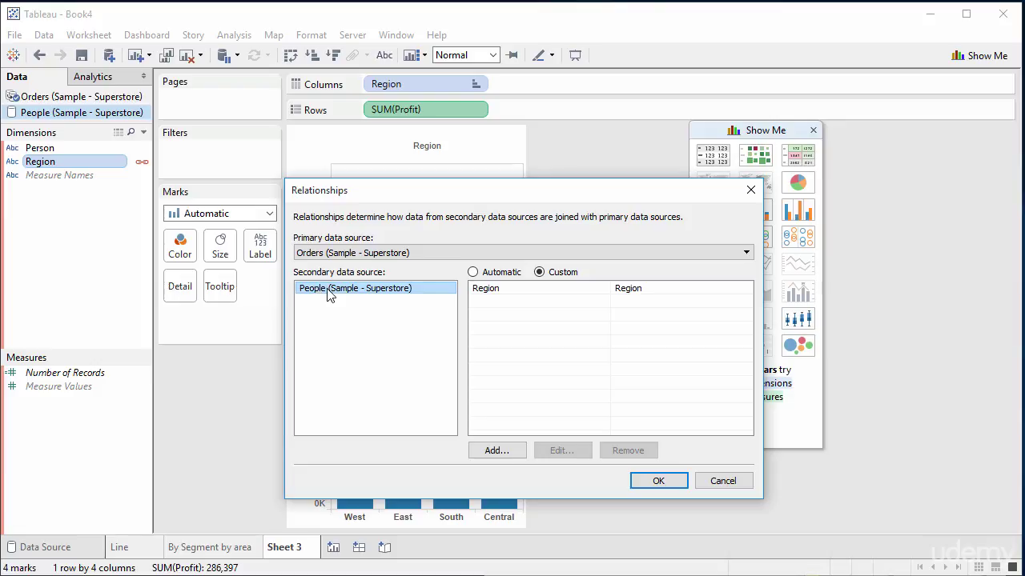
pyautogui.click(374, 253)
pyautogui.click(373, 254)
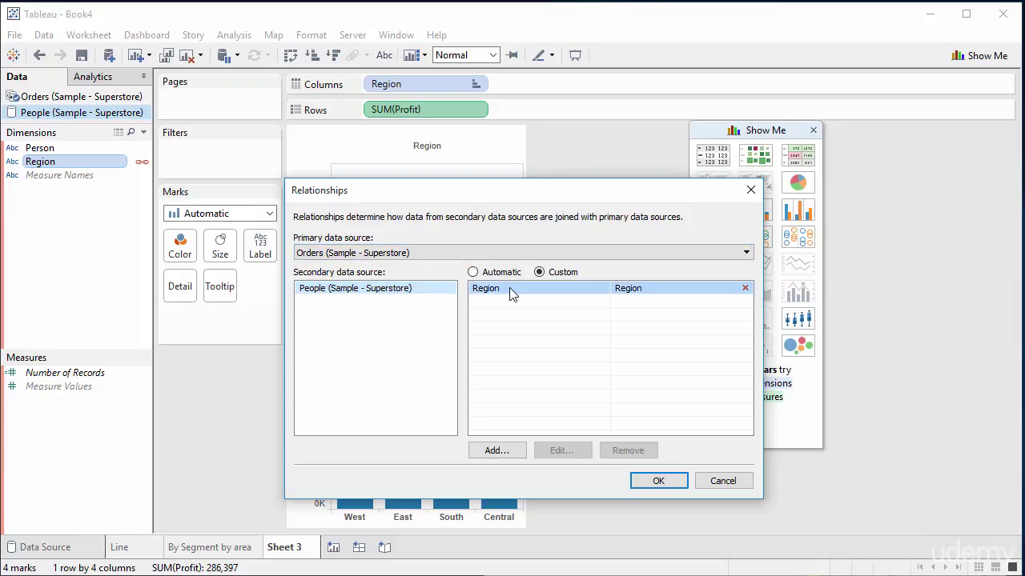
pyautogui.click(473, 273)
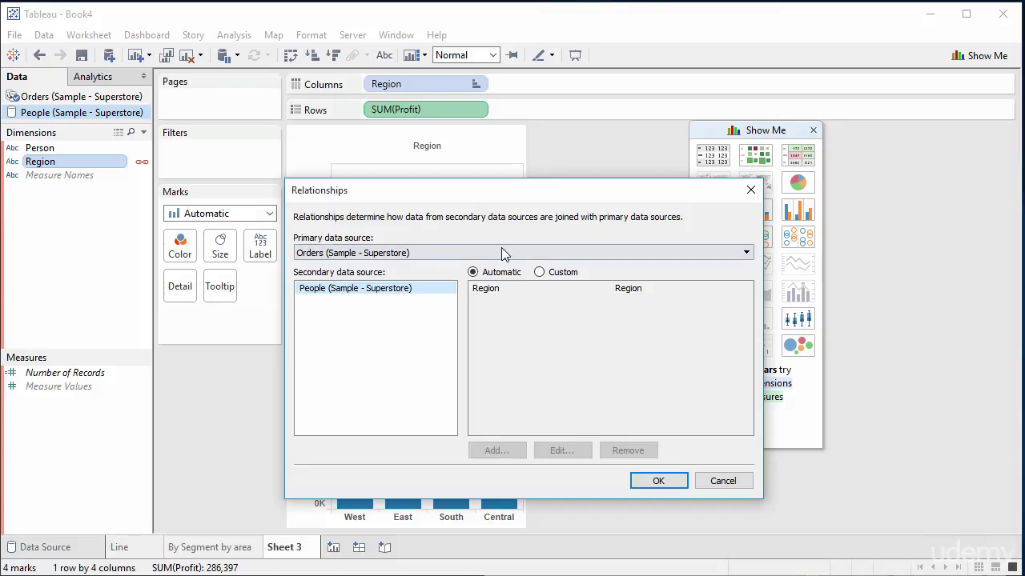
pyautogui.click(538, 273)
pyautogui.click(572, 288)
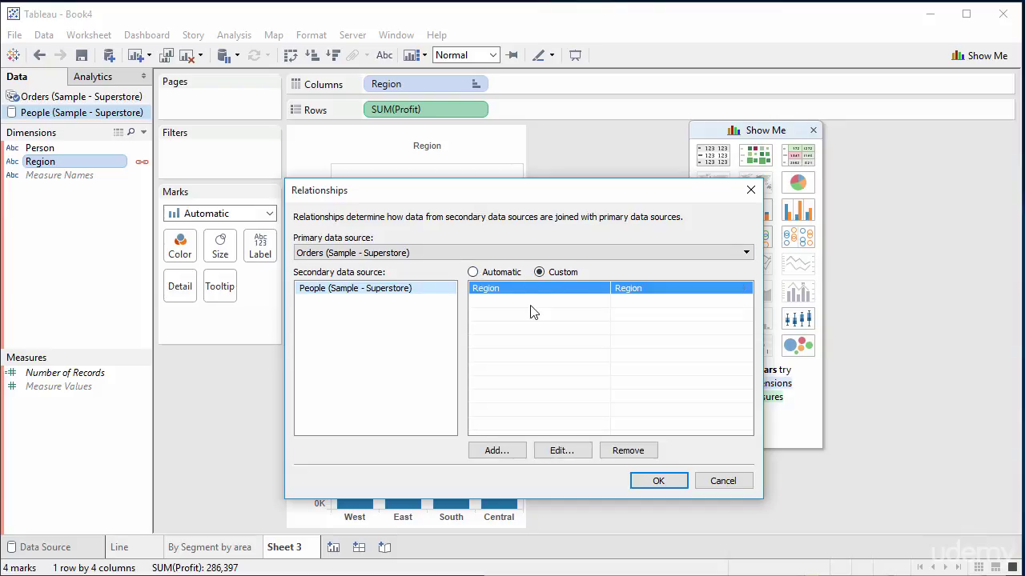
pyautogui.click(562, 450)
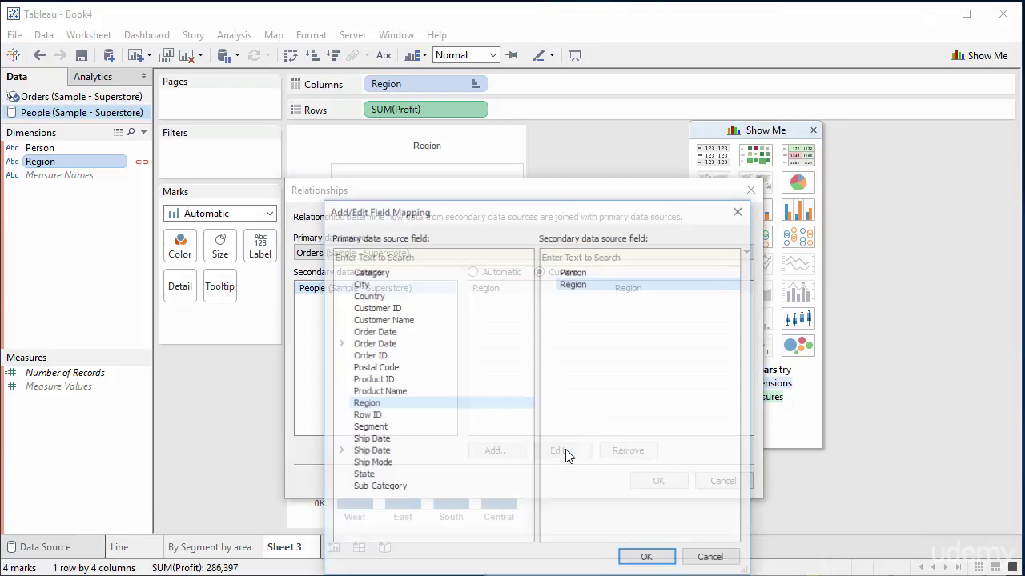
pyautogui.click(690, 560)
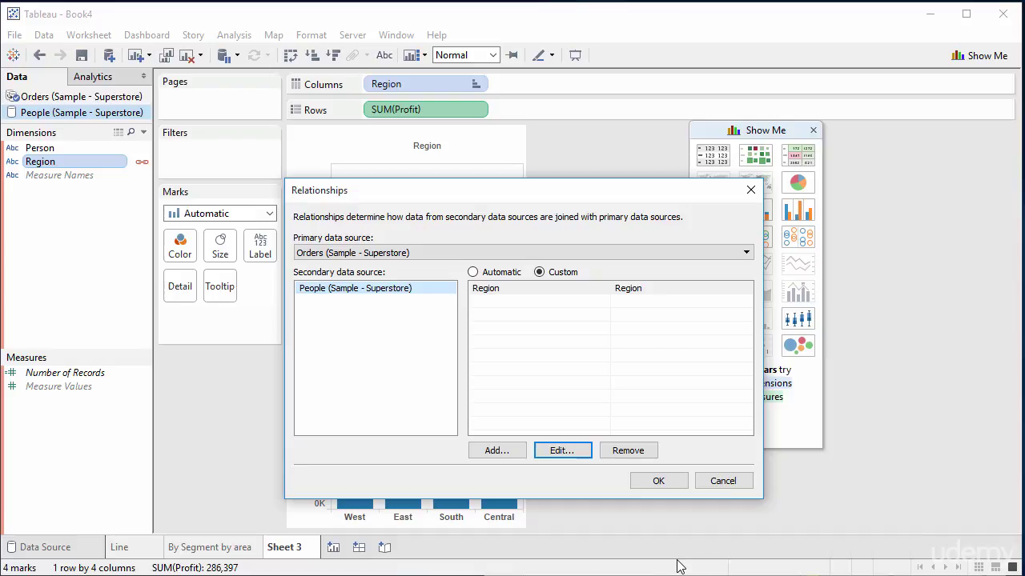
# Step: Try switching the People source's Region link off and on, and try People as the primary data source in the relationships
pyautogui.click(142, 163)
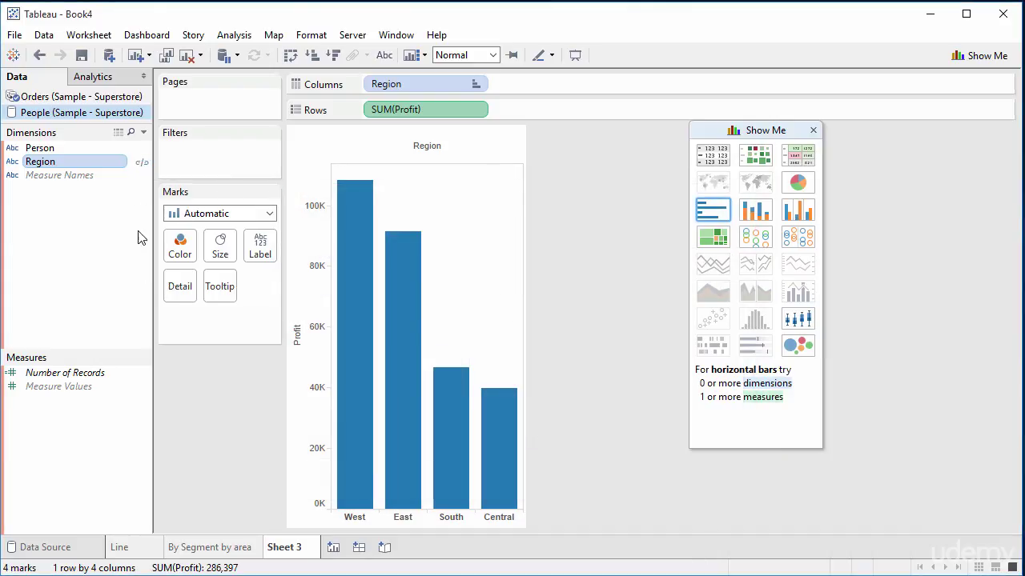
pyautogui.click(141, 162)
pyautogui.click(52, 36)
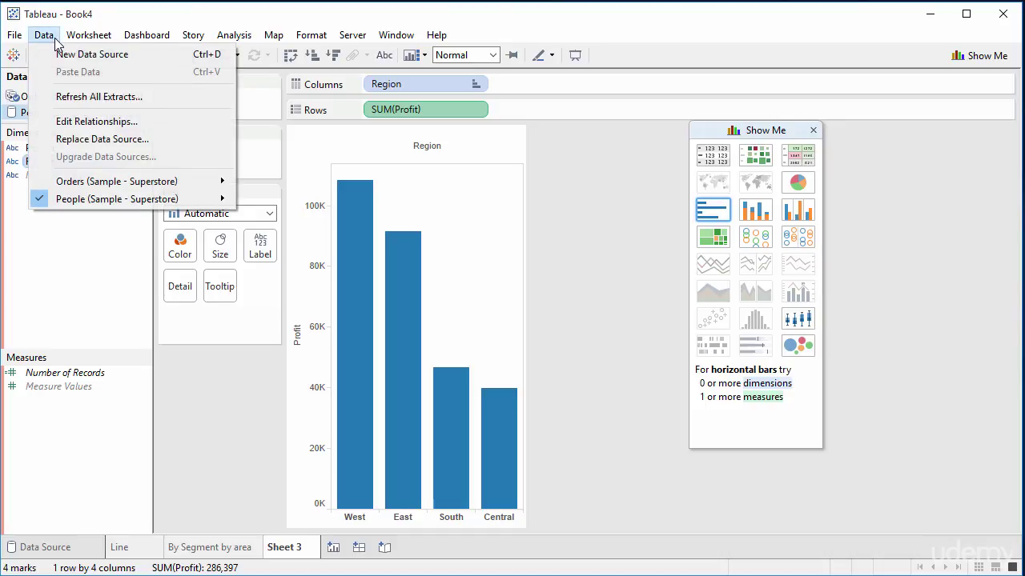
pyautogui.click(84, 120)
pyautogui.click(438, 252)
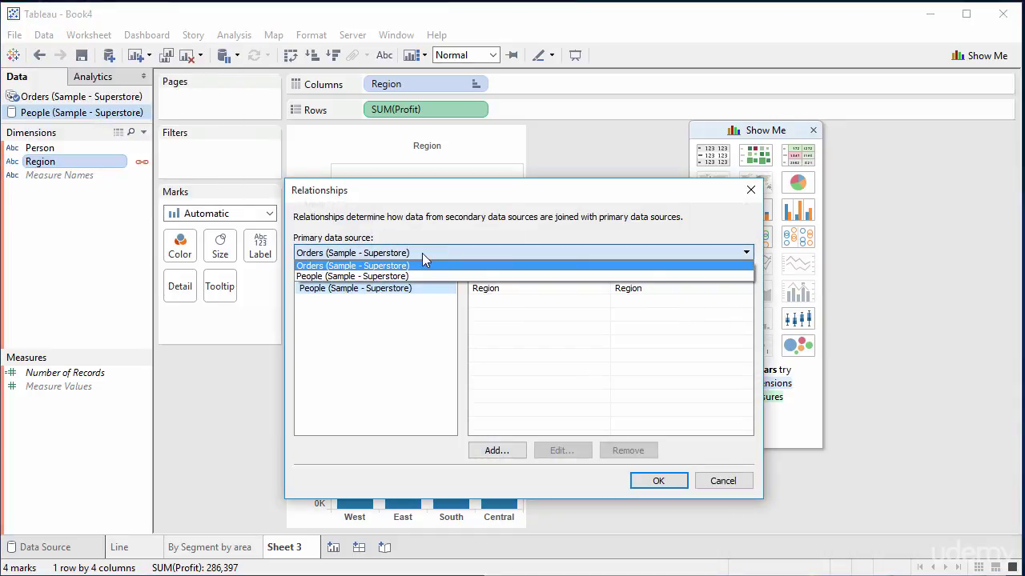
pyautogui.click(388, 276)
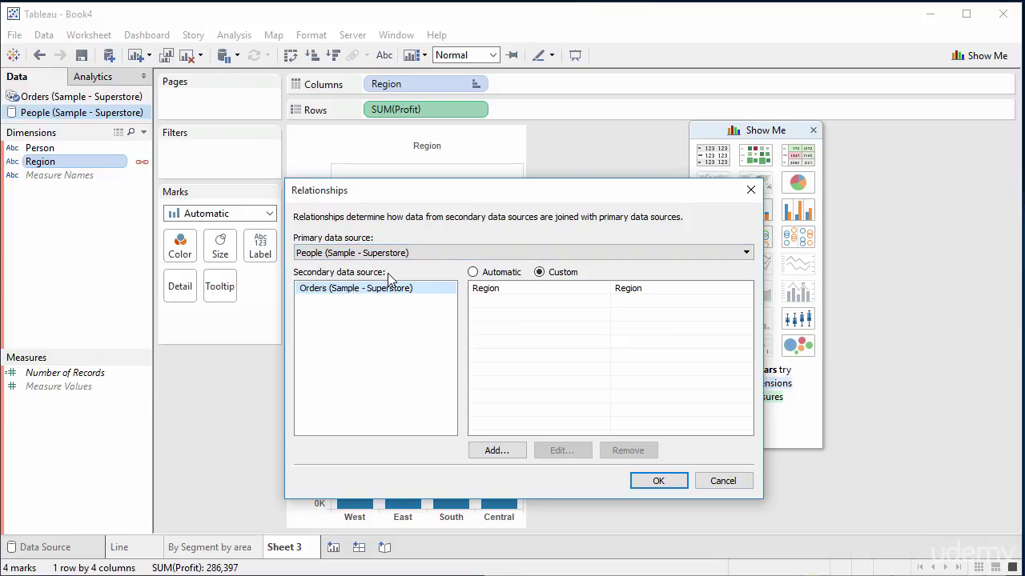
pyautogui.click(719, 478)
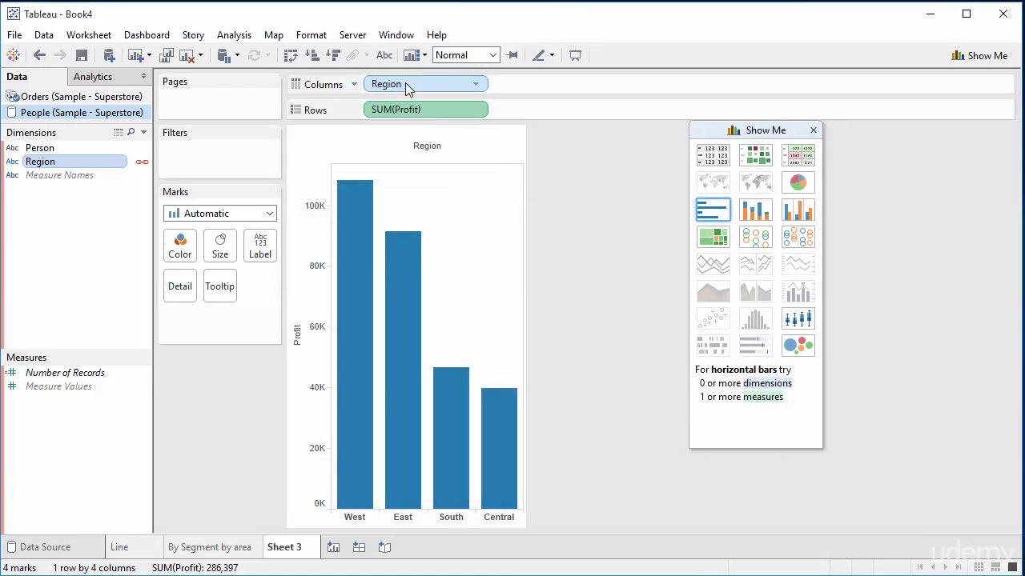
# Step: Remove Region from Columns and try placing the People source's Person field there without an active Region link
pyautogui.moveTo(424, 84); pyautogui.dragTo(76, 248)
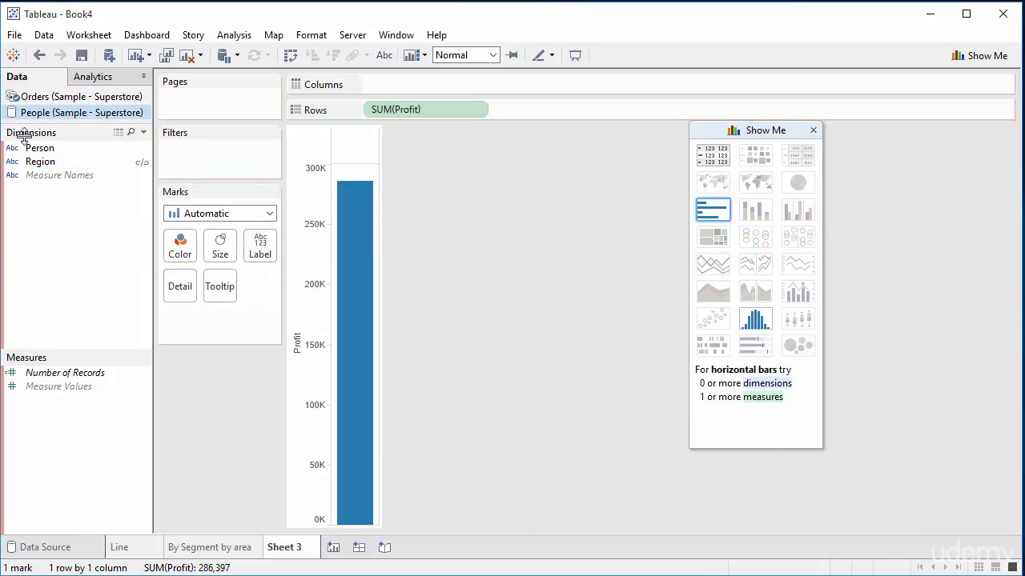
pyautogui.moveTo(36, 148); pyautogui.dragTo(374, 82)
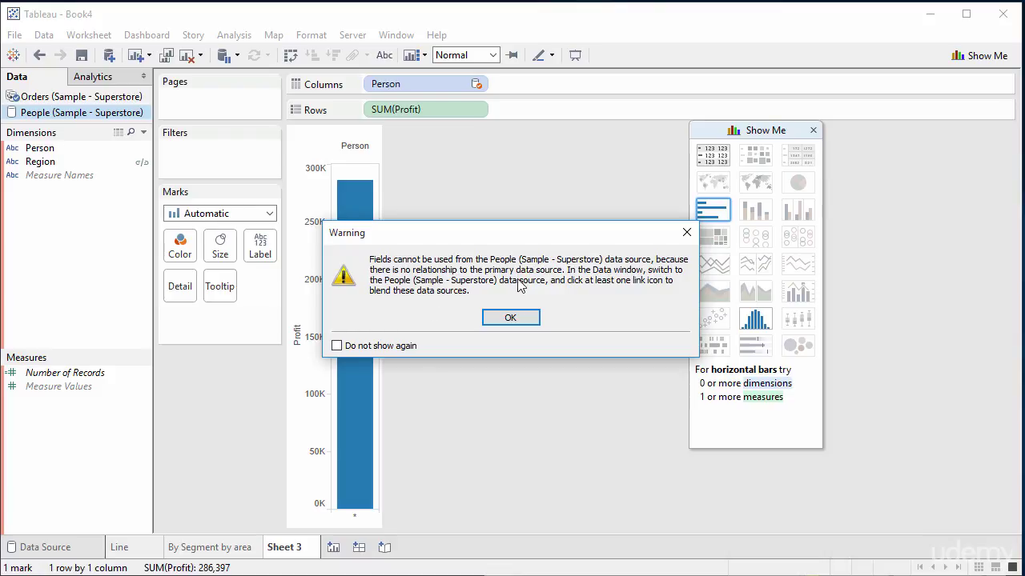
pyautogui.click(511, 318)
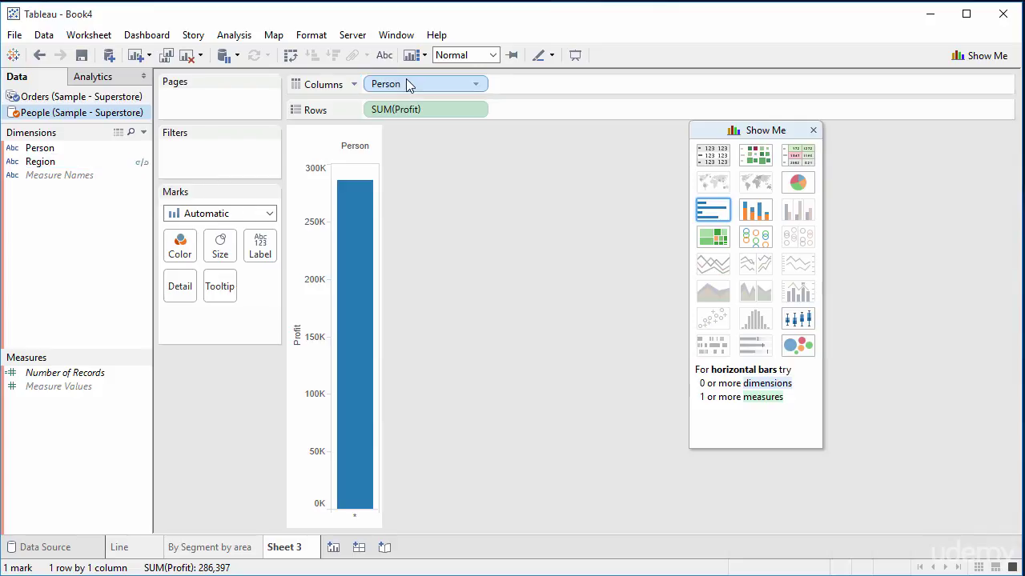
pyautogui.moveTo(406, 84); pyautogui.dragTo(85, 208)
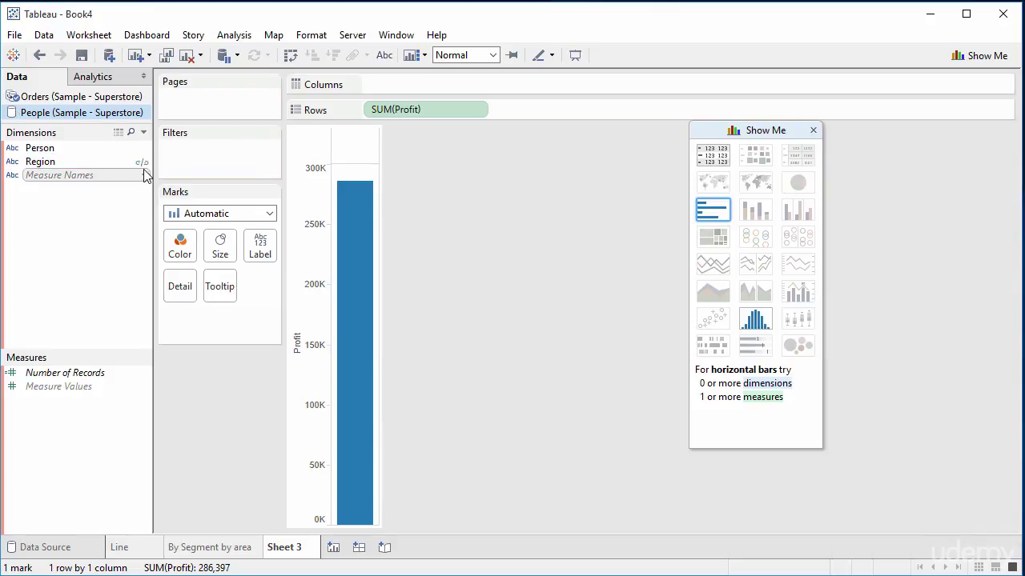
# Step: Link the People source to Orders through Region and place Person on Columns to chart profit by person
pyautogui.click(48, 150)
pyautogui.moveTo(50, 154); pyautogui.dragTo(393, 86)
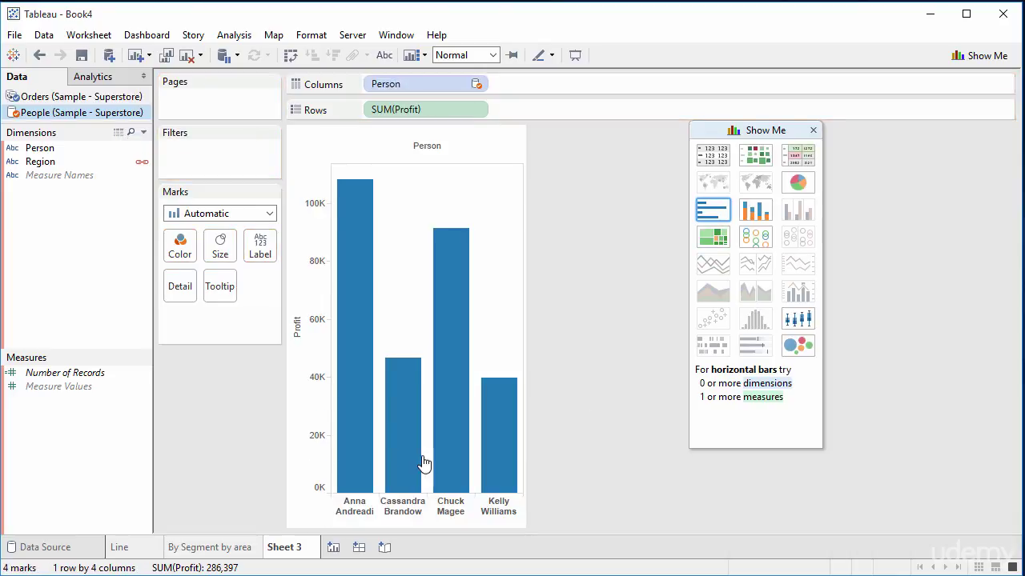
pyautogui.moveTo(361, 448)
pyautogui.moveTo(492, 436)
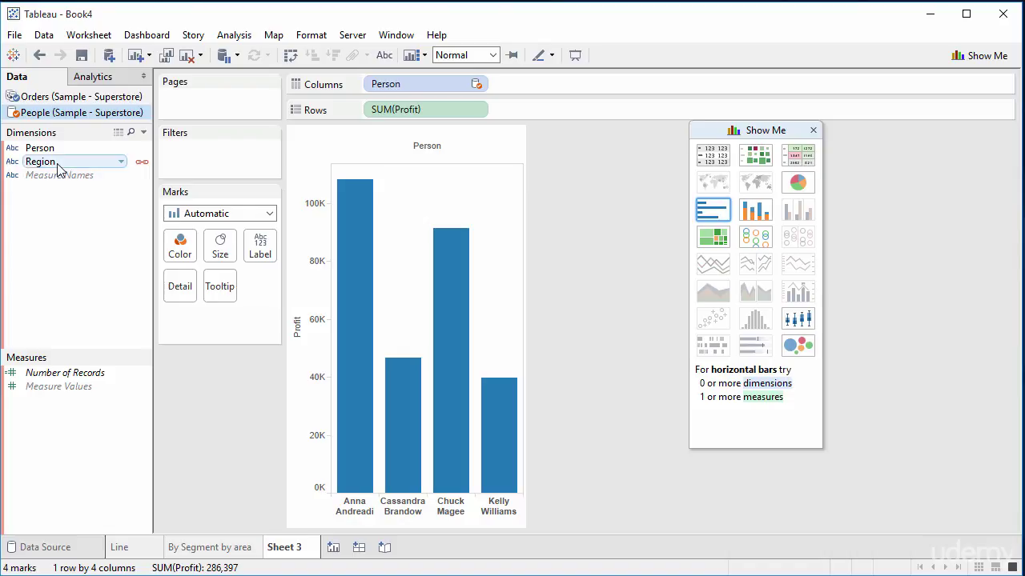
# Step: Add the Orders source's Region field to the tooltip and inspect the region shown for each person's bar
pyautogui.click(83, 98)
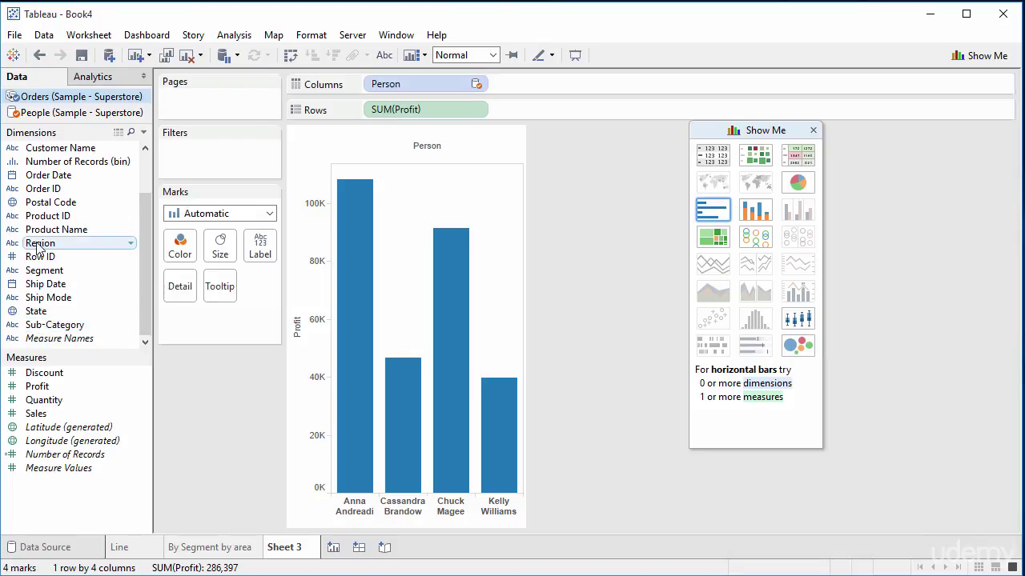
pyautogui.moveTo(37, 246); pyautogui.dragTo(219, 288)
pyautogui.moveTo(364, 390)
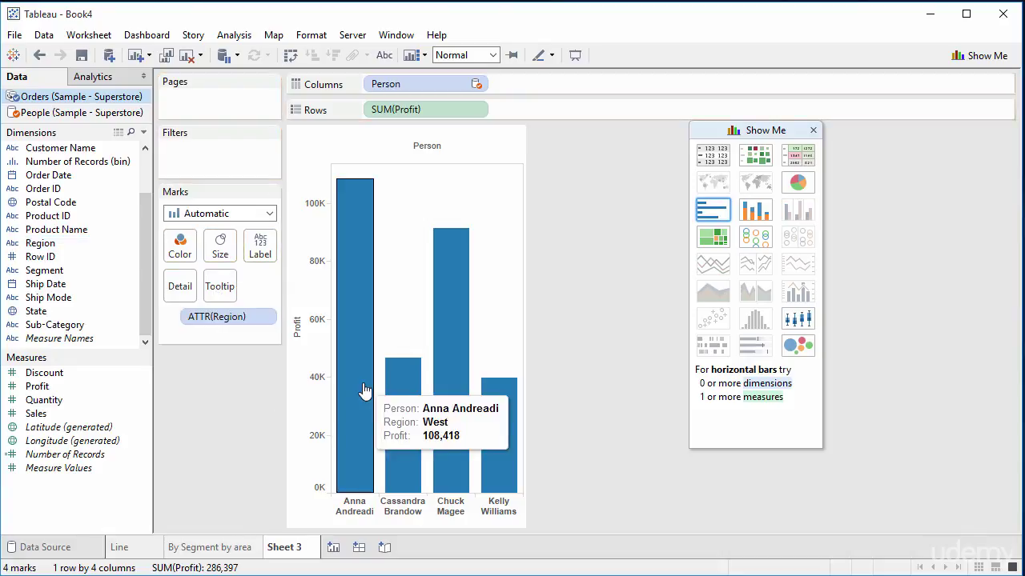
pyautogui.moveTo(407, 389)
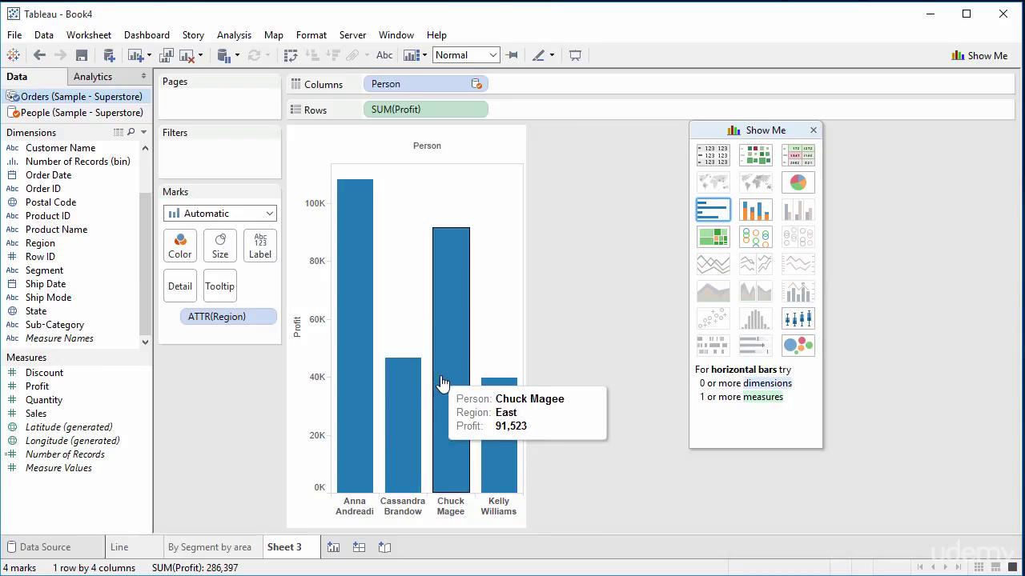
pyautogui.moveTo(480, 402)
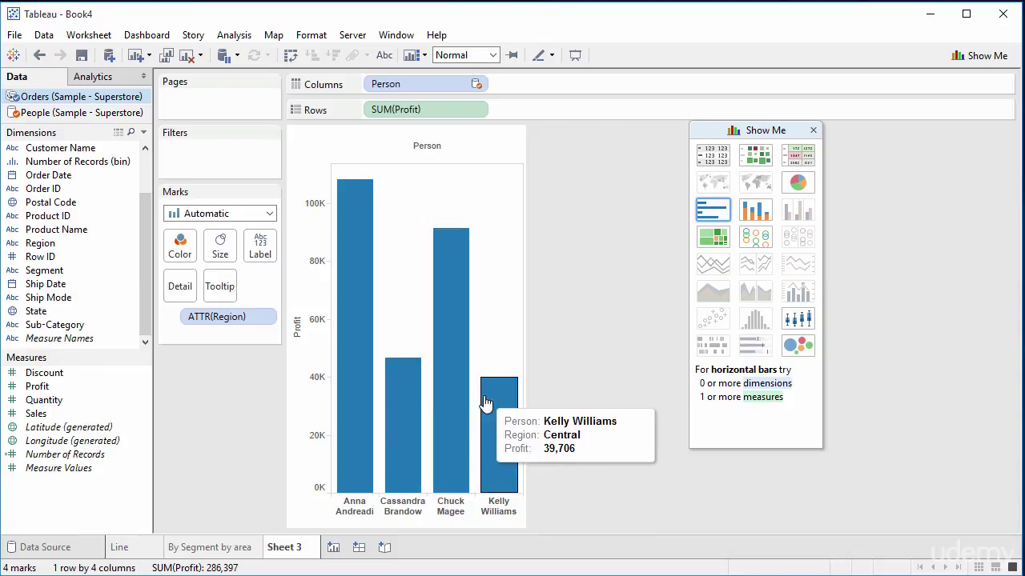